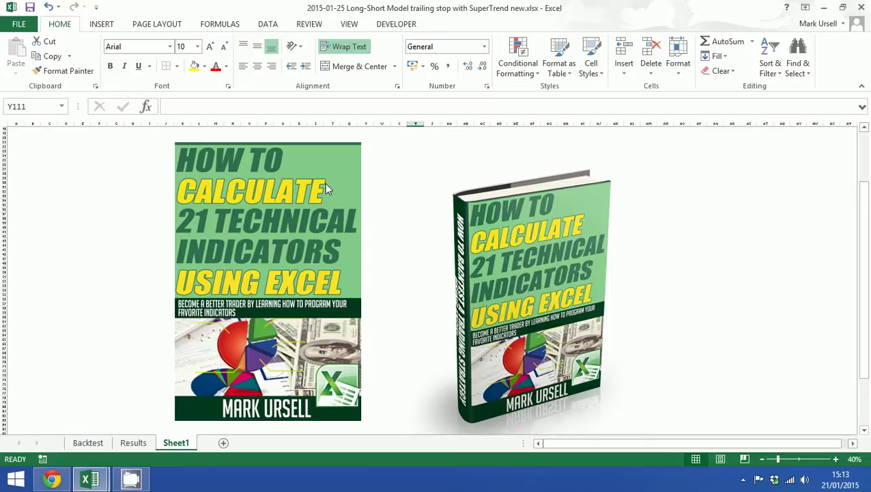
Review the Results sheet's inputs and trade statistics, then return to the Backtest sheet
click(85, 442)
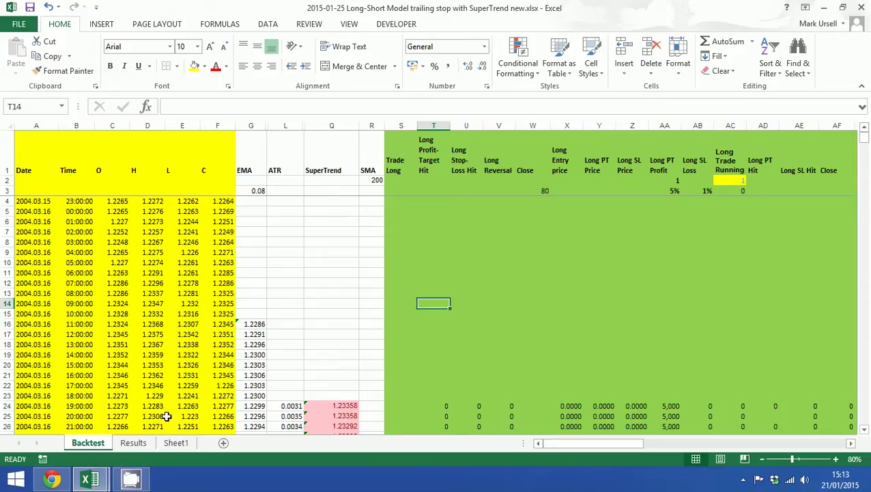
click(124, 445)
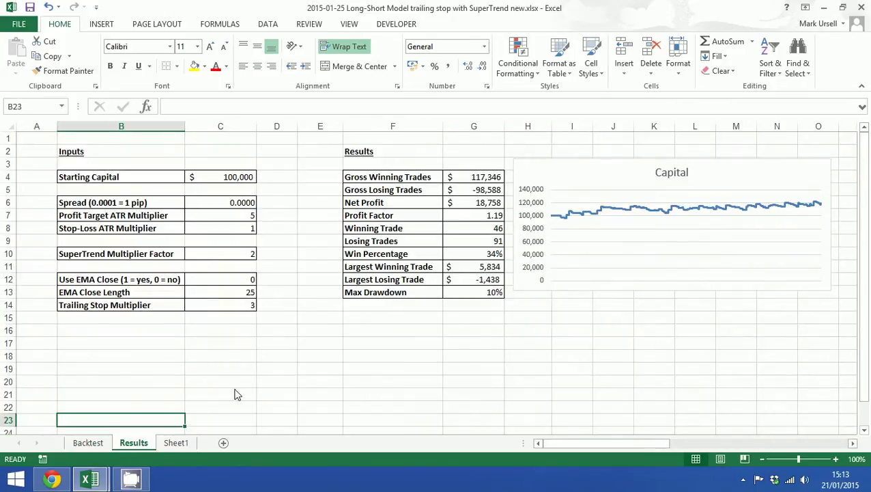
click(88, 443)
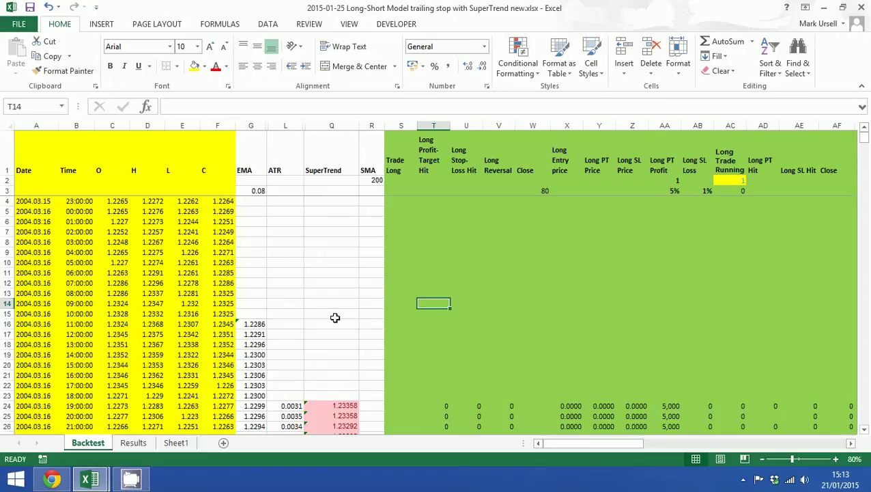
Switch to Sheet1 showing the two book cover images
click(174, 443)
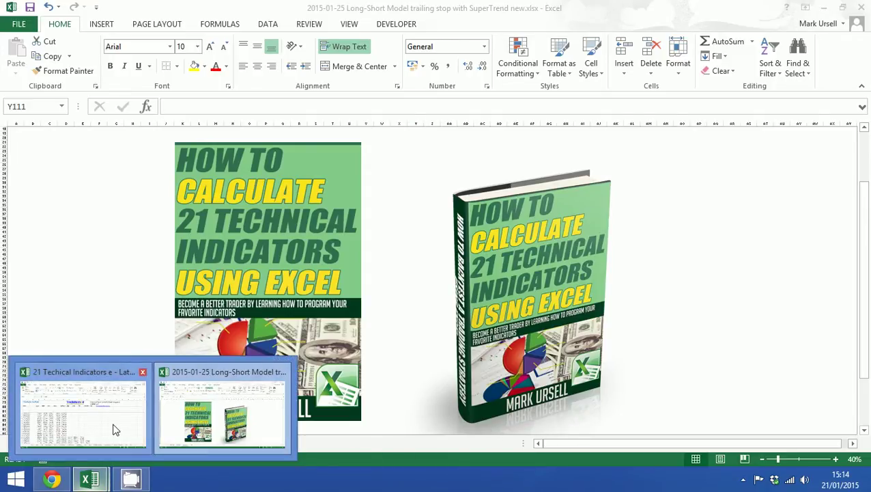
Toggle between the 21 Technical Indicators and Long-Short Model workbooks, ending on the Stochastic sheet
click(114, 427)
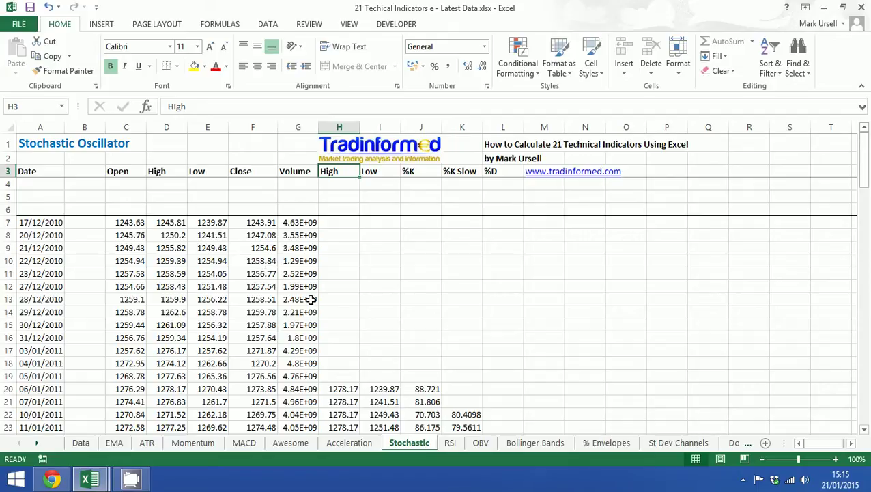
click(93, 479)
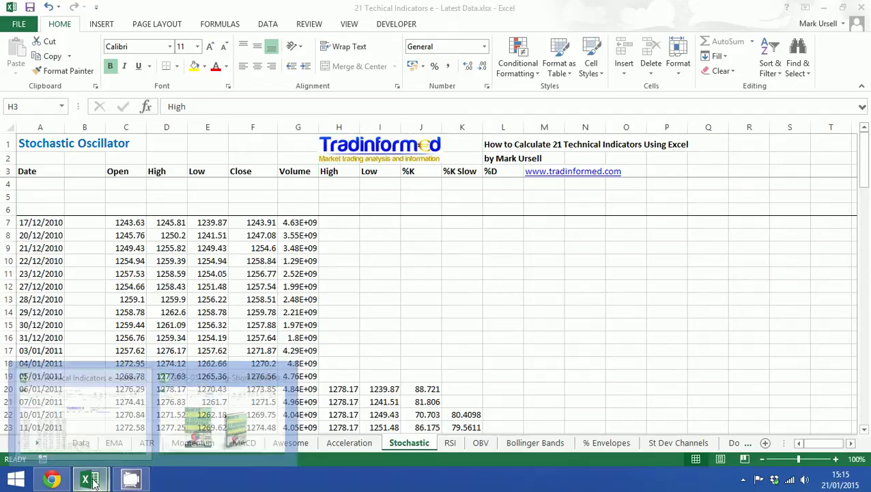
click(94, 438)
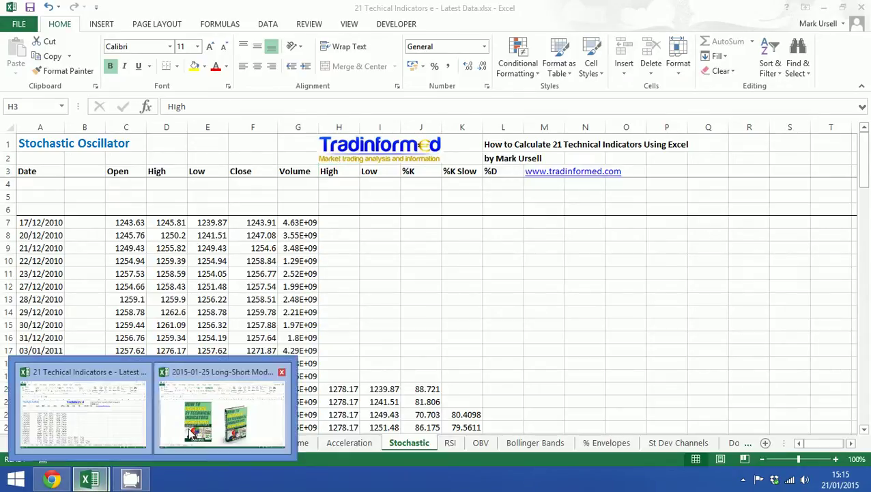
click(225, 409)
click(88, 443)
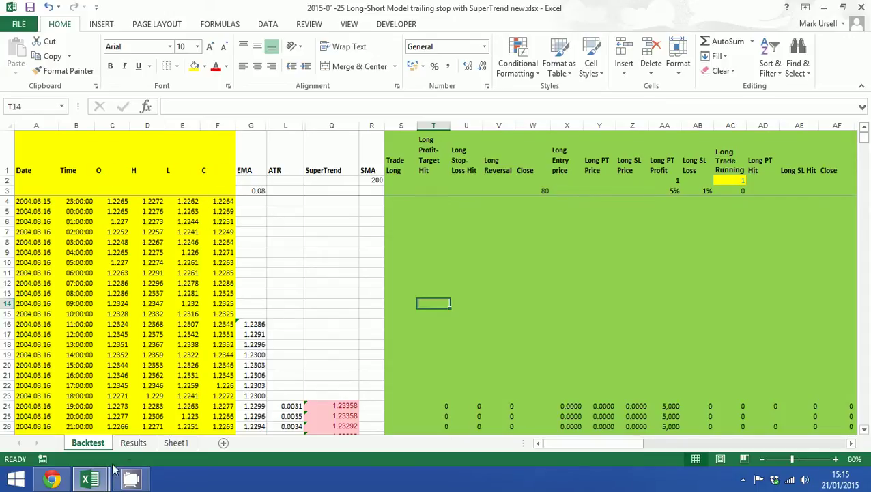
click(90, 478)
click(121, 421)
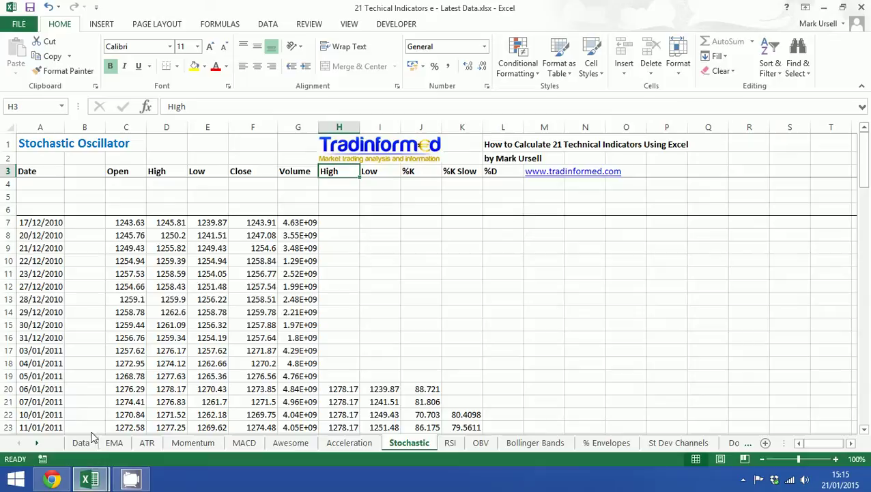
In the Long-Short Model Backtest sheet, unhide the True Range helper columns within G:L
click(198, 410)
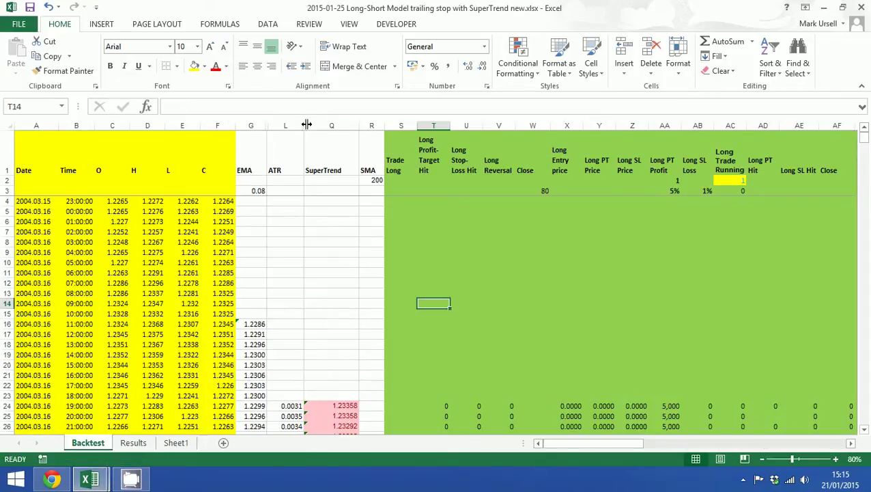
drag(250, 125, 284, 125)
right_click(282, 126)
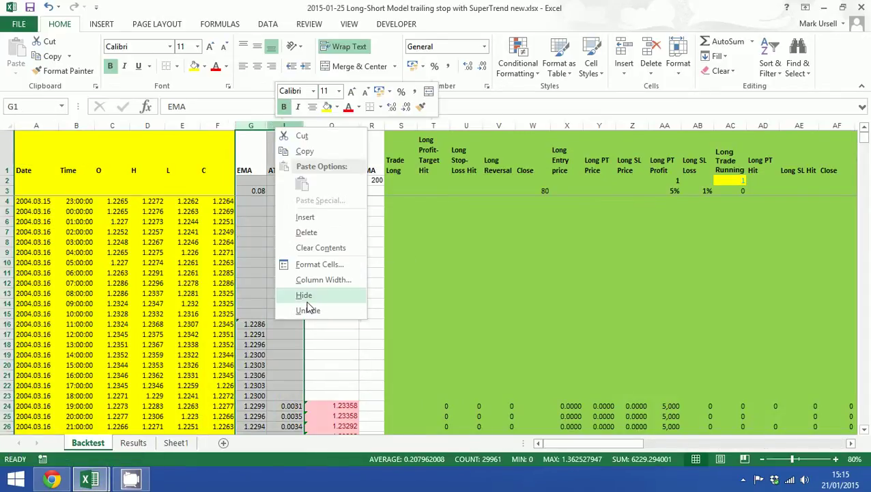
click(308, 309)
click(325, 272)
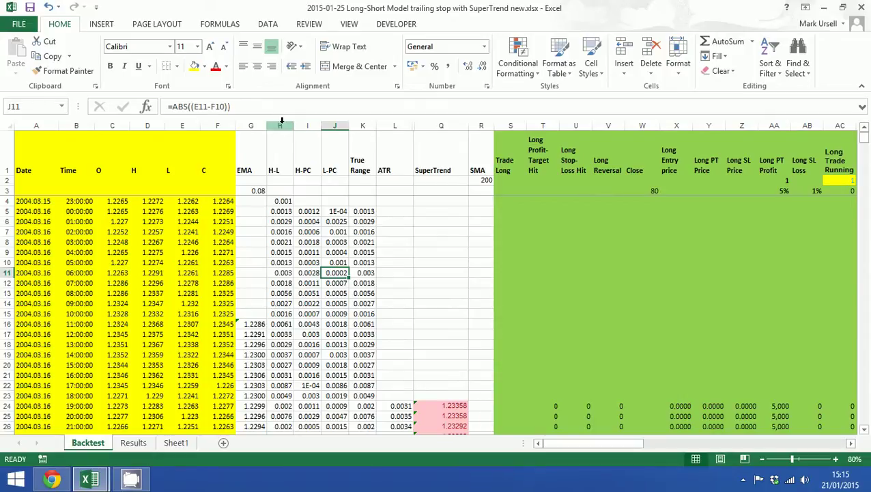
Insert five blank columns at H:L, ahead of the H-L column
drag(280, 125, 395, 124)
right_click(395, 126)
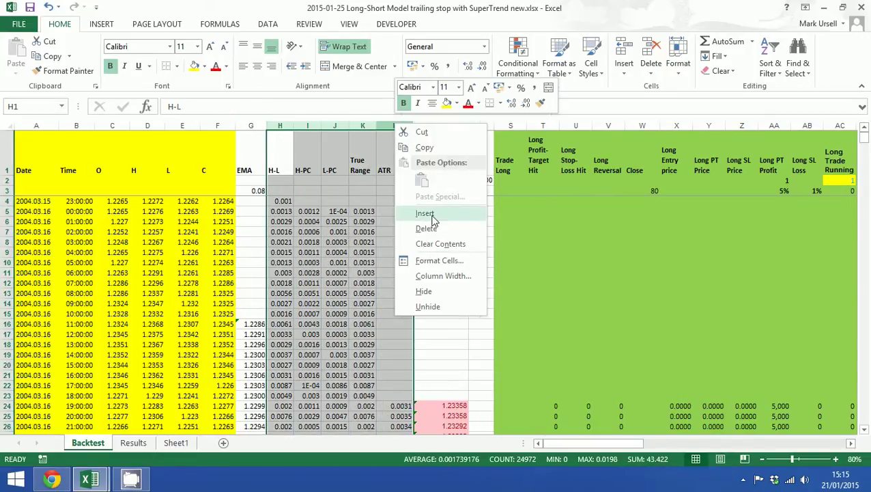
click(431, 217)
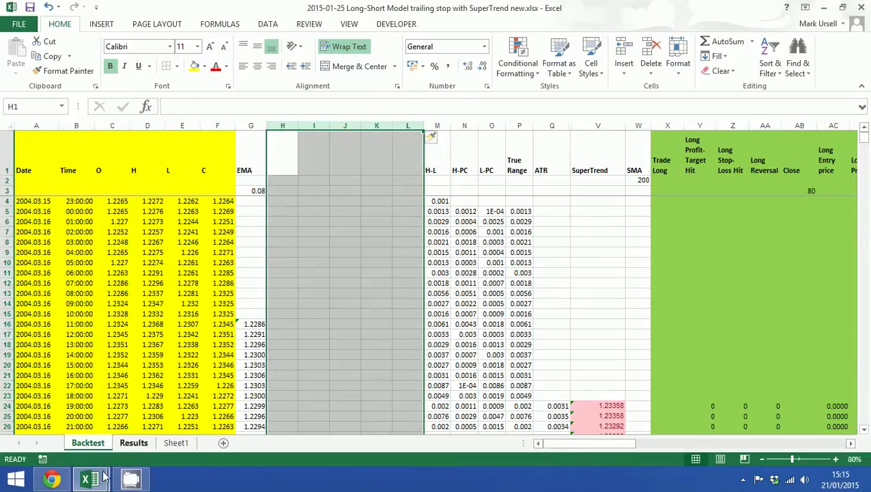
Copy the stochastic block H3:L35 from the indicators workbook's Stochastic sheet
mouse_move(90, 479)
click(125, 420)
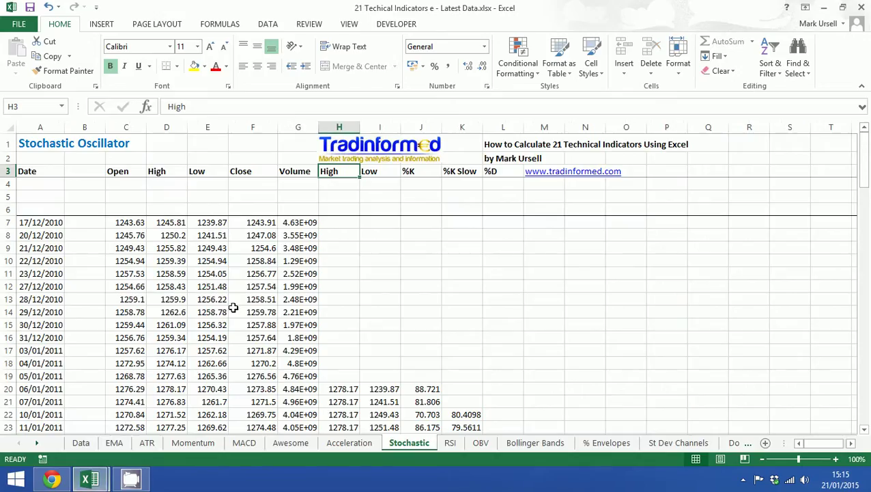
drag(333, 176, 495, 456)
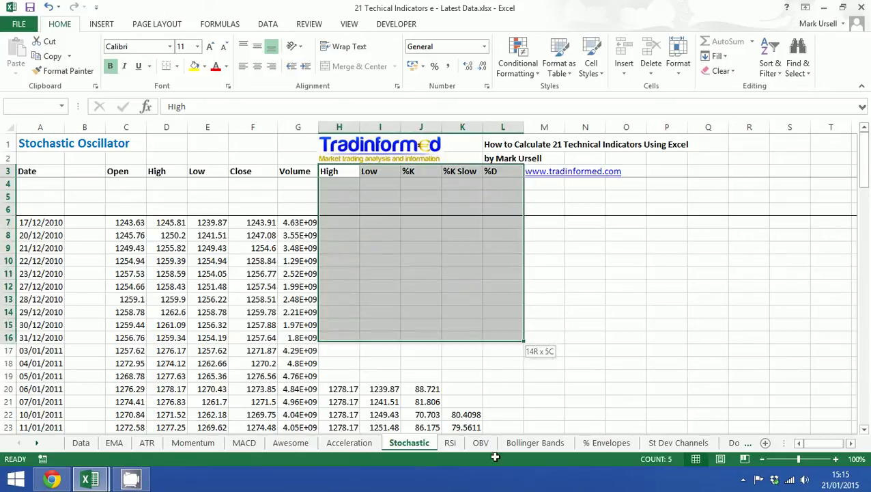
drag(495, 456, 509, 414)
right_click(496, 301)
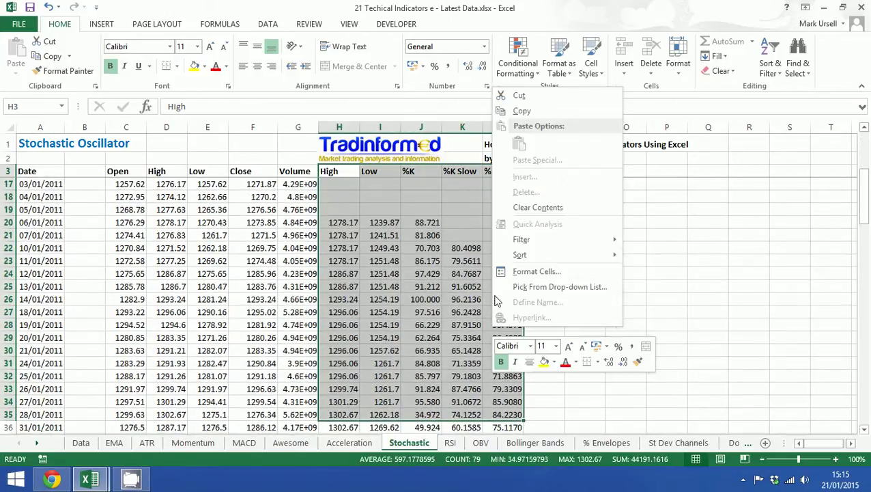
click(521, 111)
scroll(592, 344, up, 5)
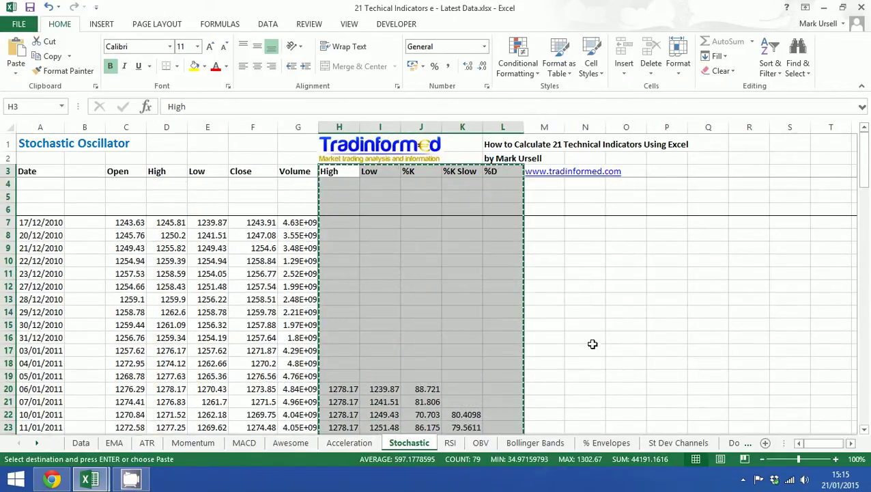
Paste the stochastic block at Backtest cell H3 and move its H3:L3 headers up to row 1
click(89, 478)
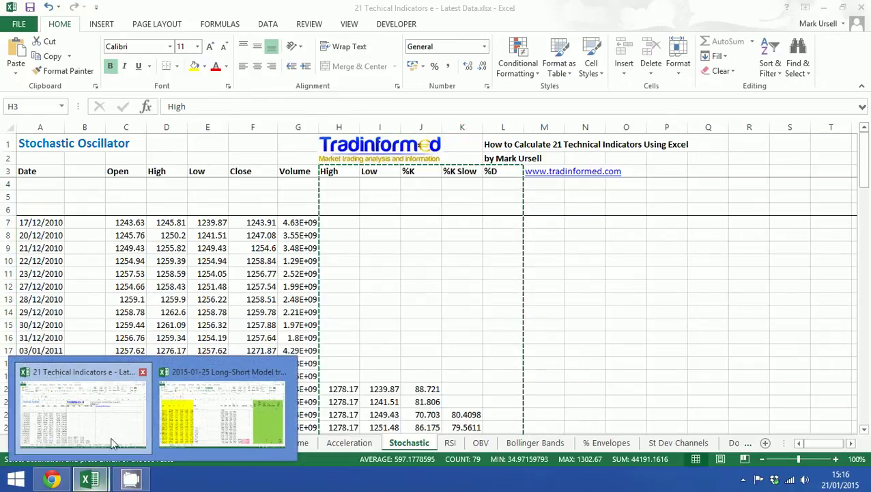
click(222, 413)
click(281, 190)
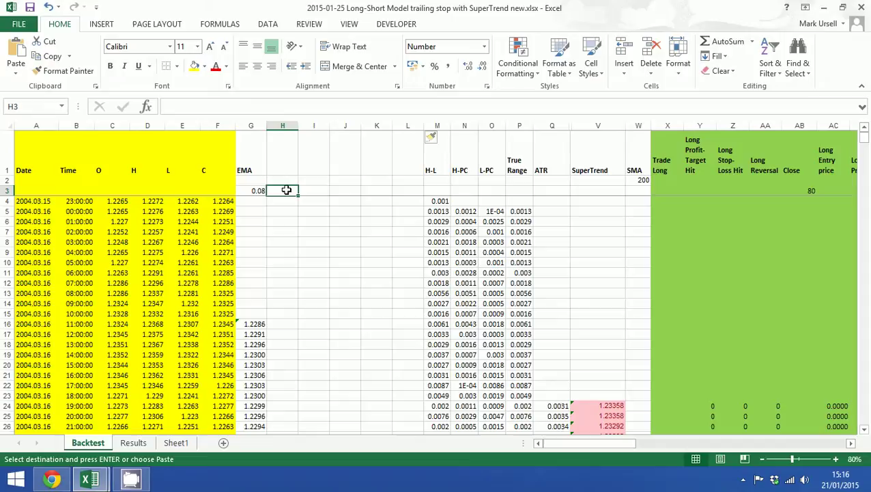
right_click(286, 190)
click(319, 252)
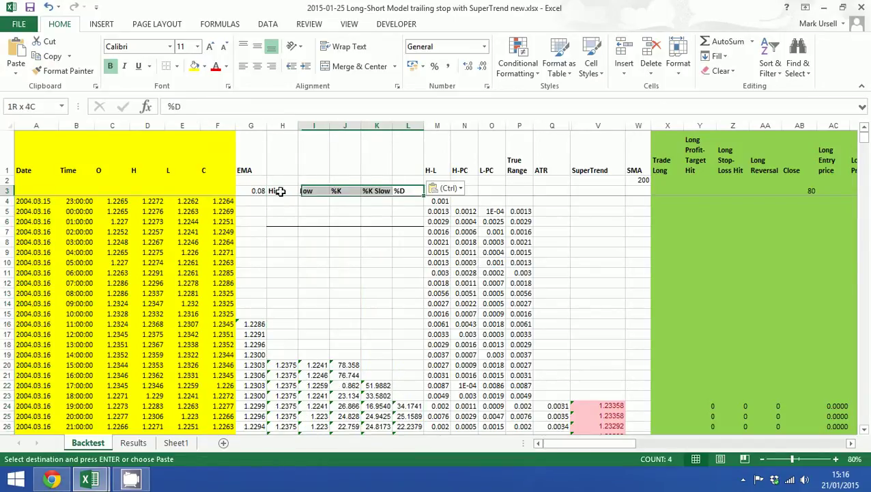
drag(280, 192, 282, 171)
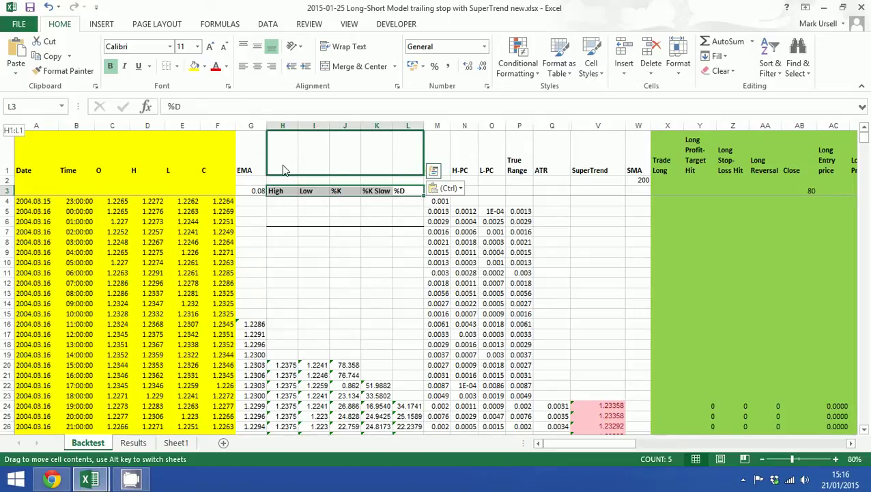
drag(281, 219, 410, 221)
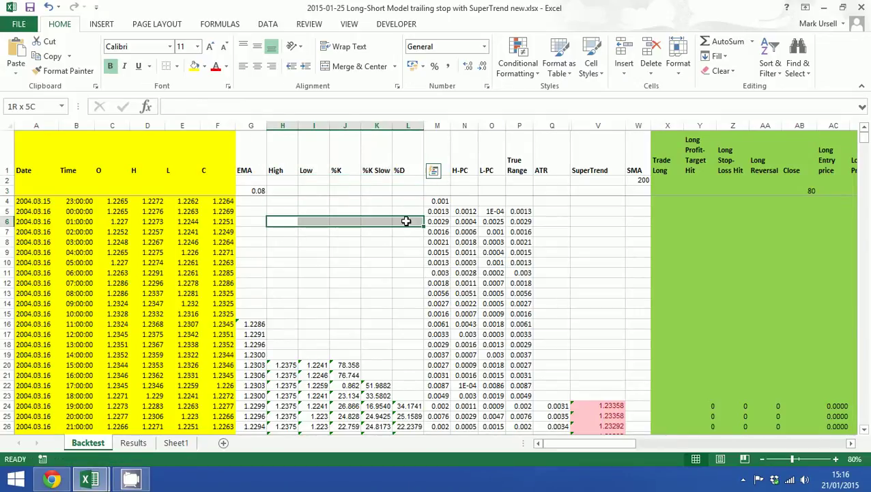
Fill the H35:L35 stochastic formulas down the whole dataset, checking values past row 200
scroll(342, 341, down, 3)
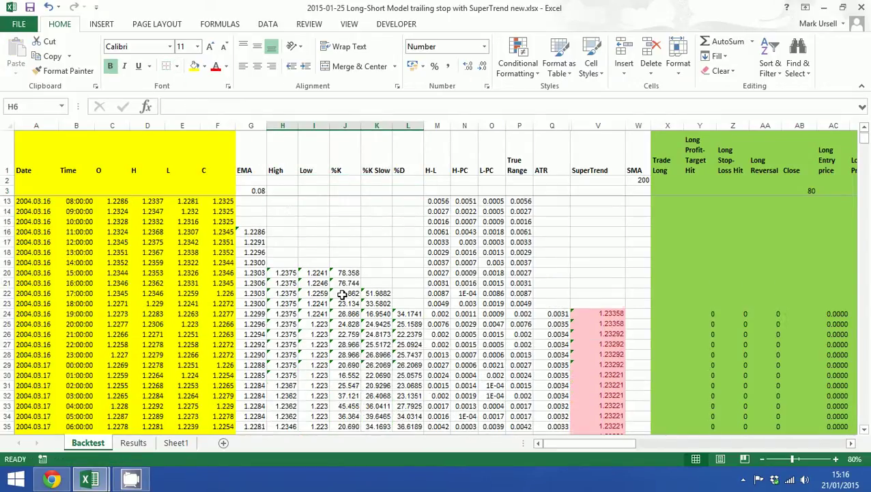
scroll(342, 293, down, 4)
drag(284, 303, 417, 303)
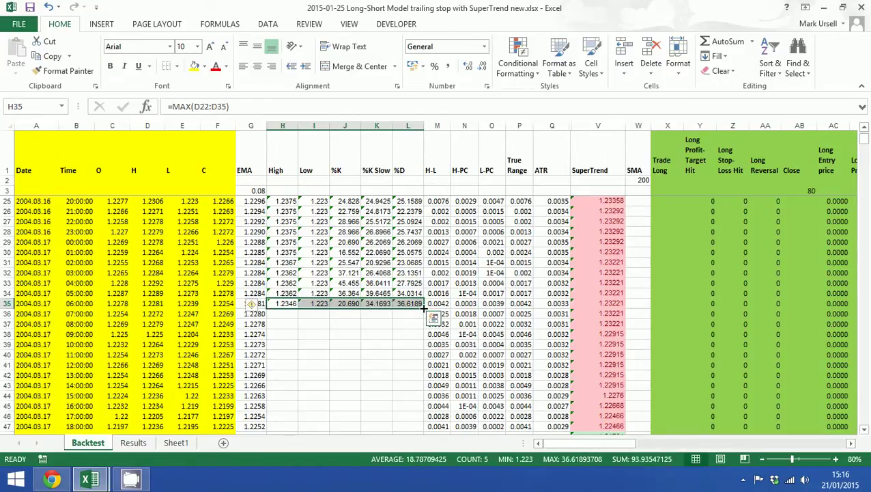
double_click(424, 308)
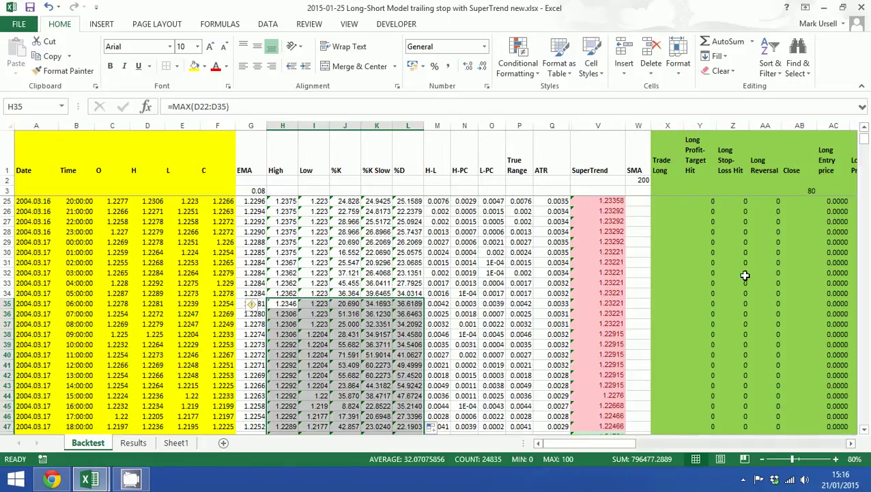
scroll(712, 277, down, 1)
scroll(712, 276, down, 5)
scroll(697, 284, down, 4)
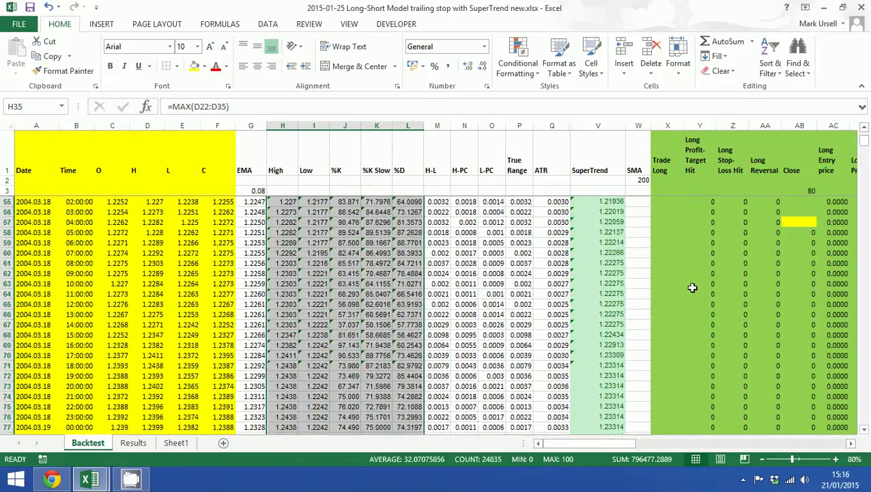
scroll(694, 285, down, 1)
scroll(689, 288, down, 4)
scroll(687, 290, down, 4)
scroll(687, 290, down, 4)
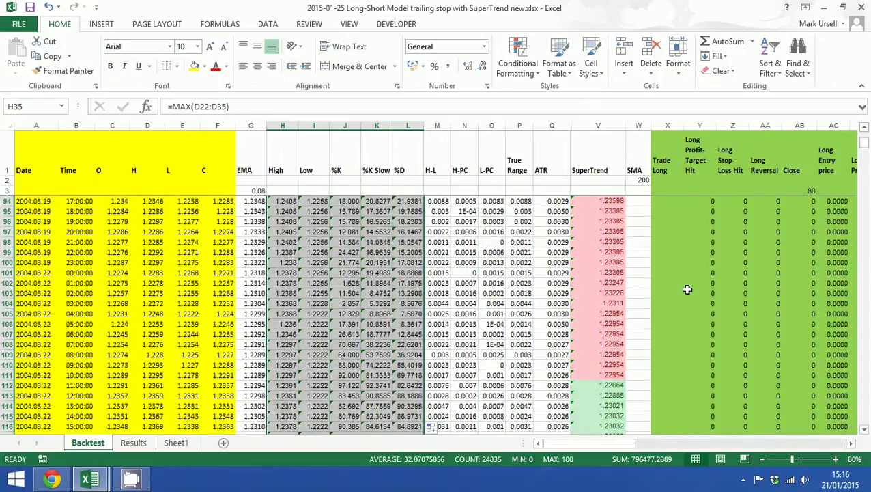
scroll(687, 290, down, 1)
scroll(686, 290, down, 3)
scroll(686, 290, down, 4)
scroll(684, 292, down, 3)
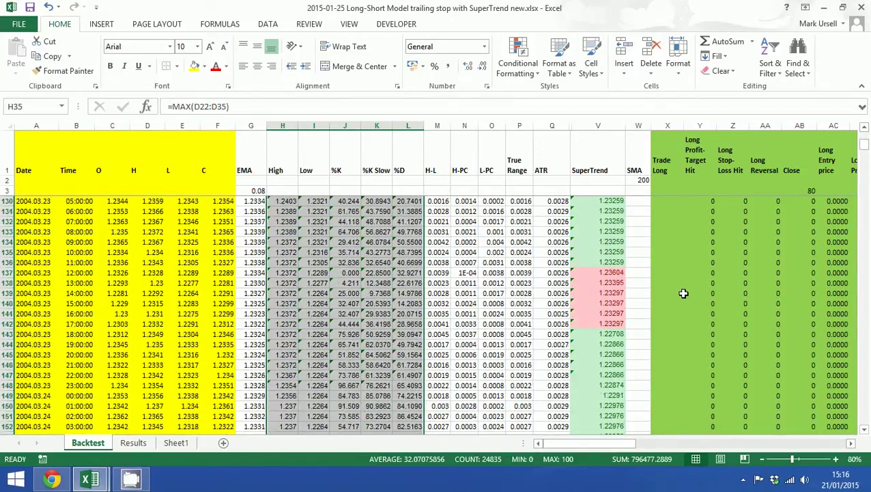
scroll(683, 292, down, 4)
scroll(681, 294, down, 4)
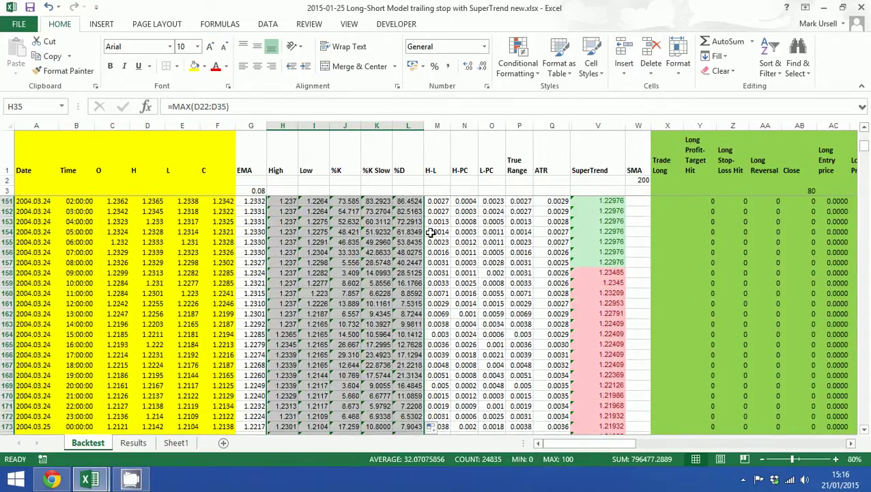
scroll(432, 232, down, 2)
scroll(432, 235, down, 3)
scroll(433, 239, down, 5)
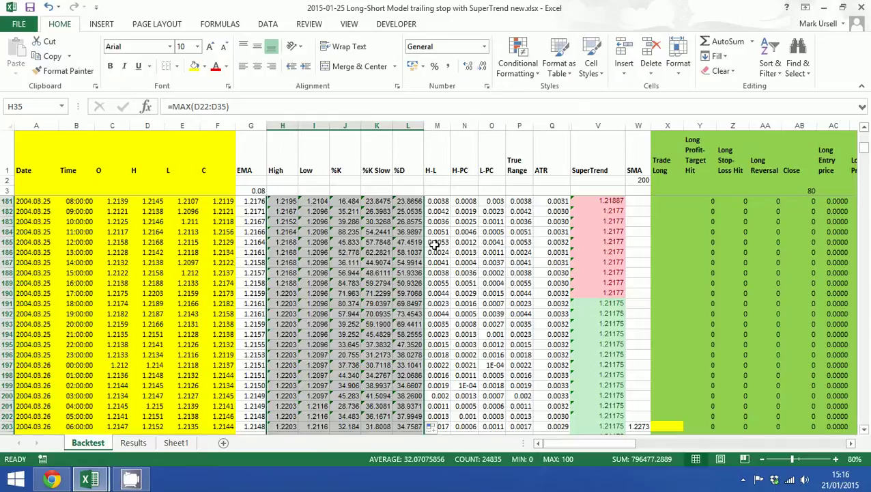
scroll(434, 244, down, 4)
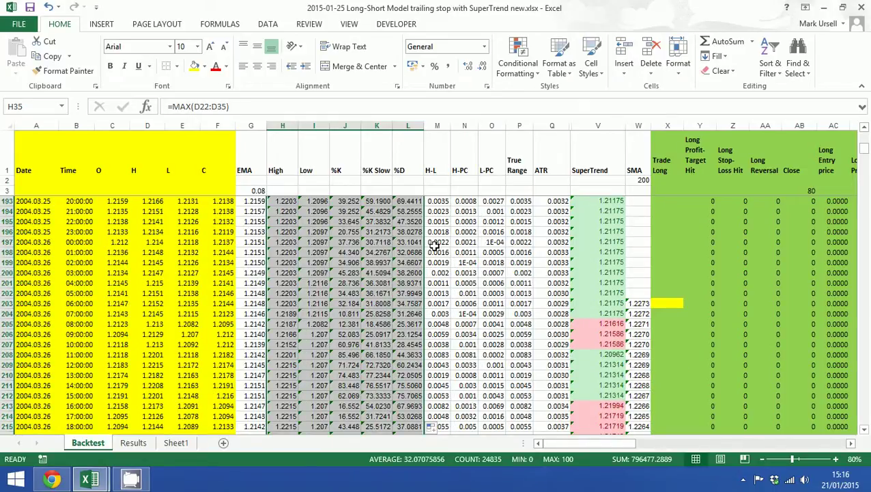
Enter %K Slow entry thresholds: 20 in K2 for longs and 80 in K3 for shorts
click(384, 181)
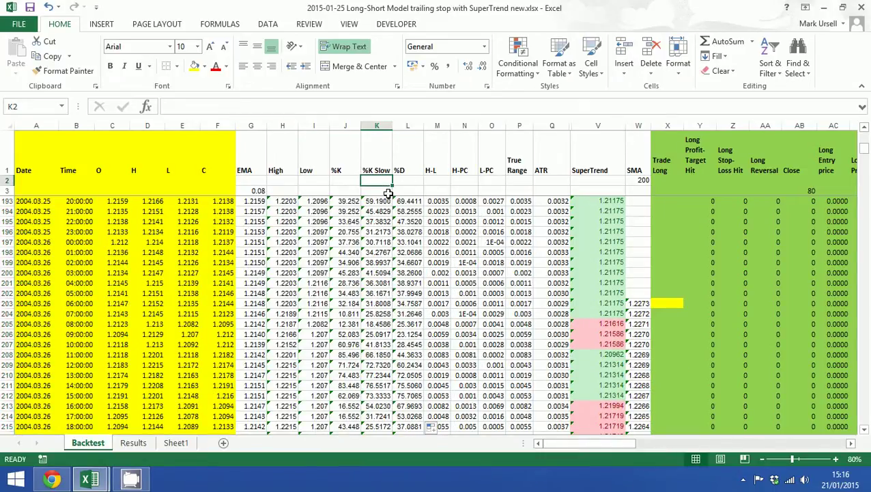
text(20)
key(Return)
text(80)
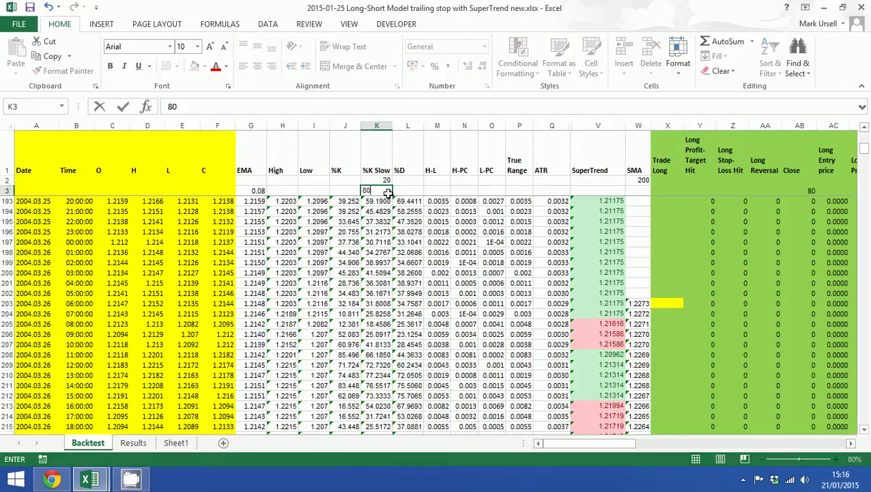
key(Tab)
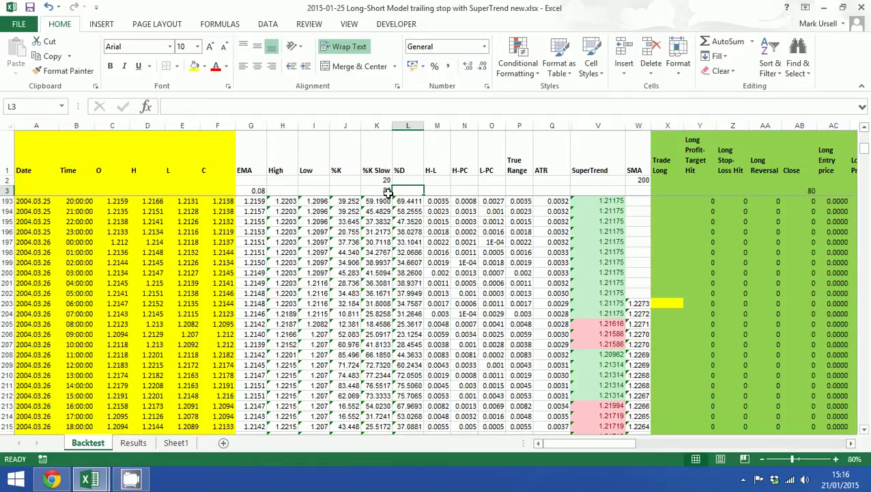
click(384, 192)
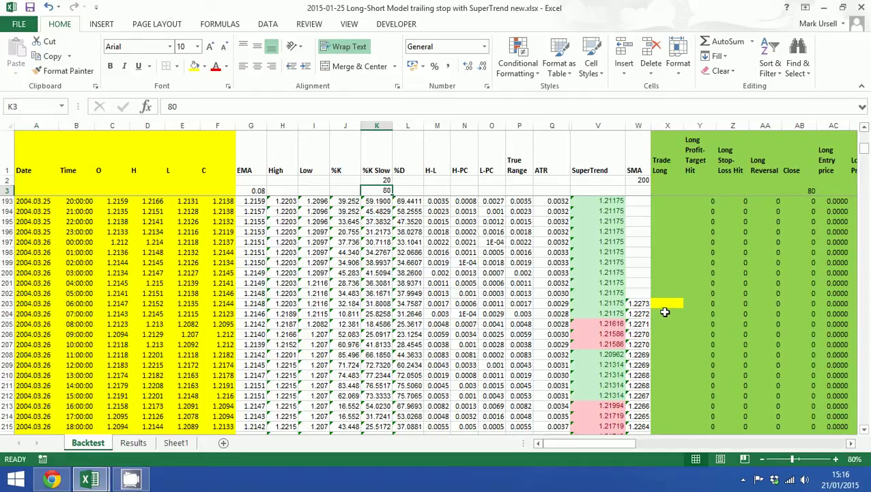
click(666, 312)
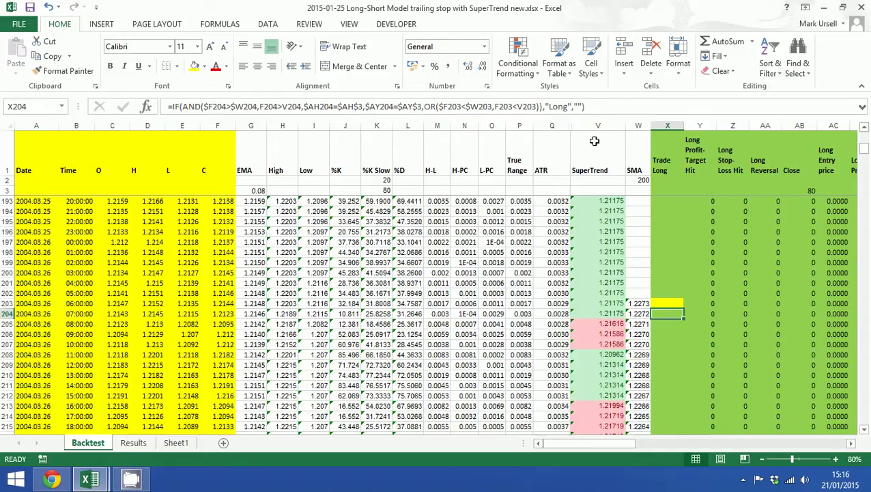
In X204's Trade Long formula, replace the SuperTrend comparisons with K204>$K$2
drag(536, 107, 501, 107)
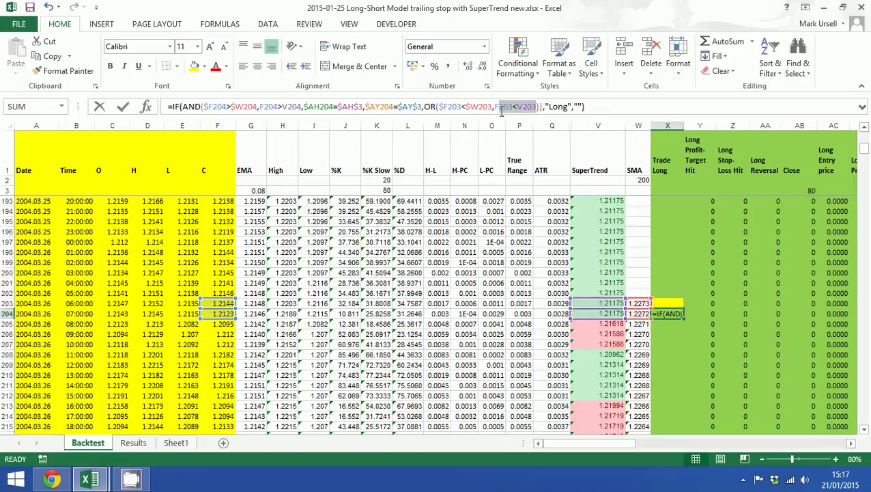
key(Delete)
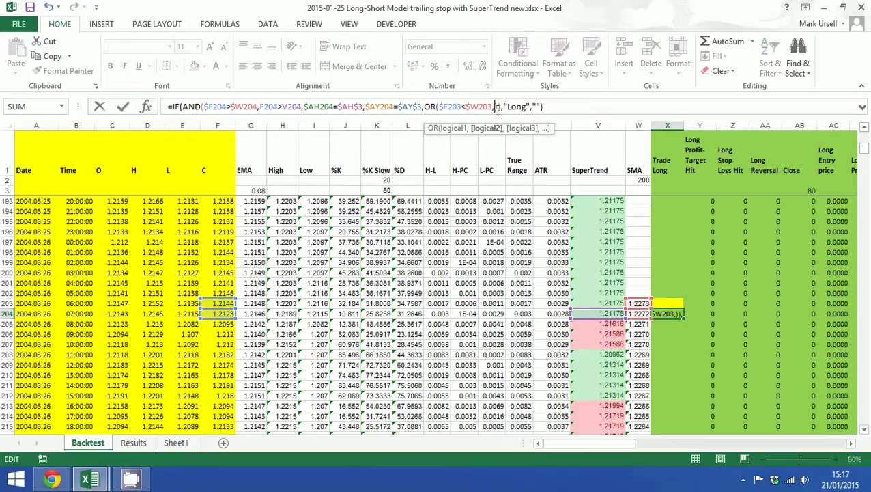
drag(301, 107, 259, 107)
key(Delete)
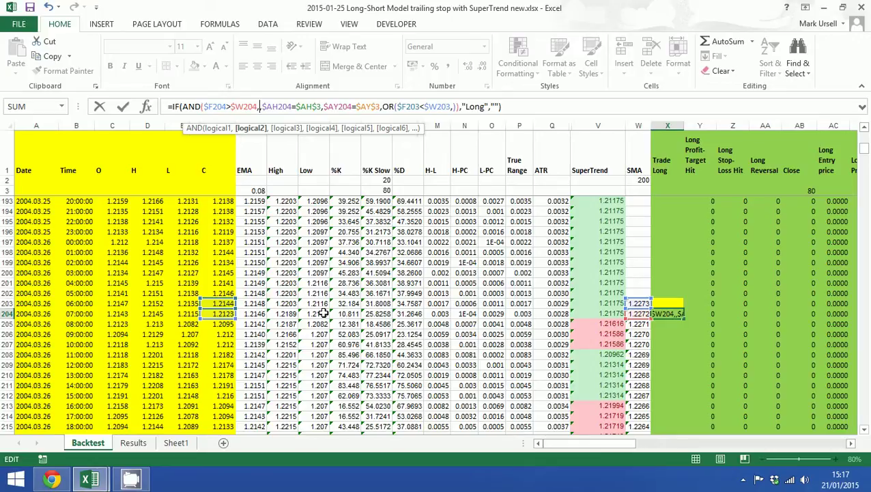
click(348, 313)
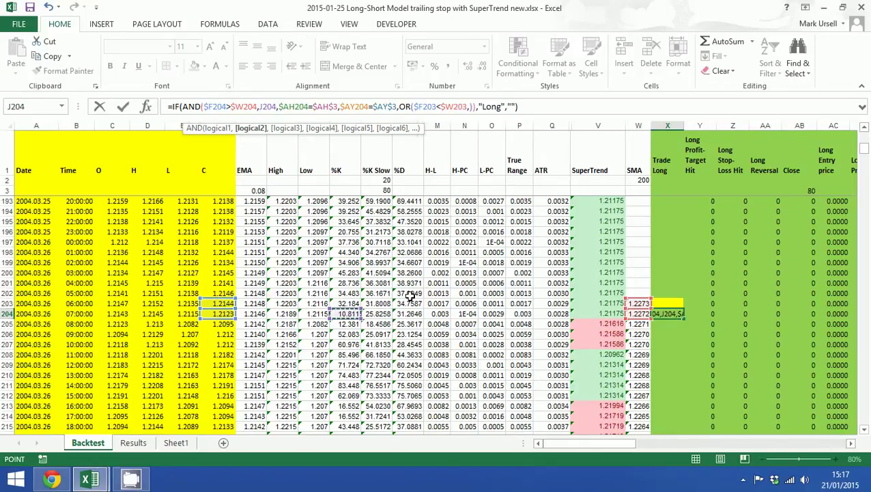
text(>)
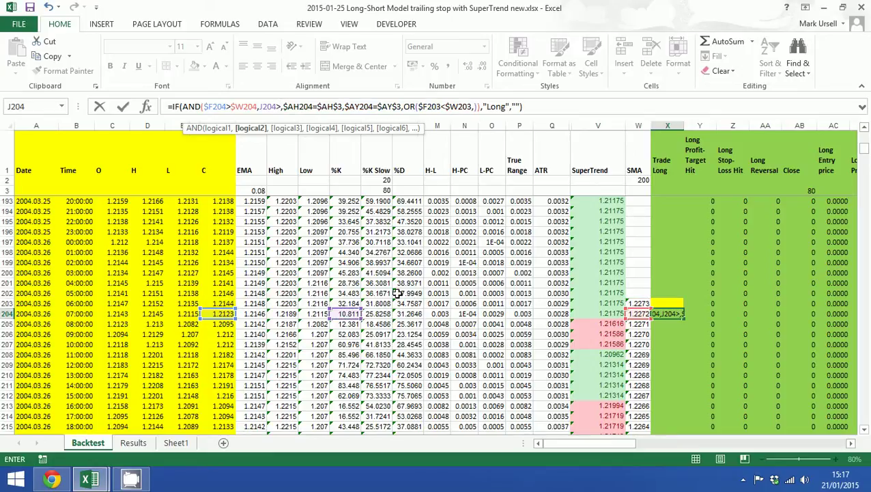
click(379, 180)
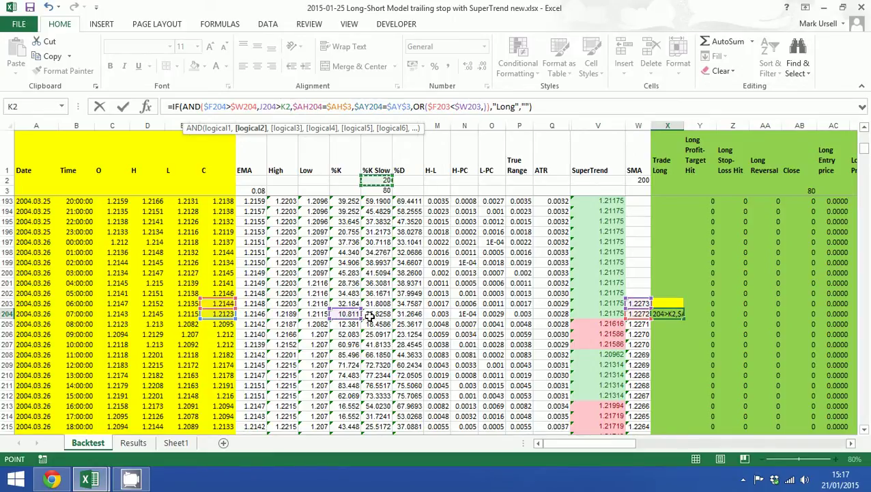
drag(350, 319, 379, 320)
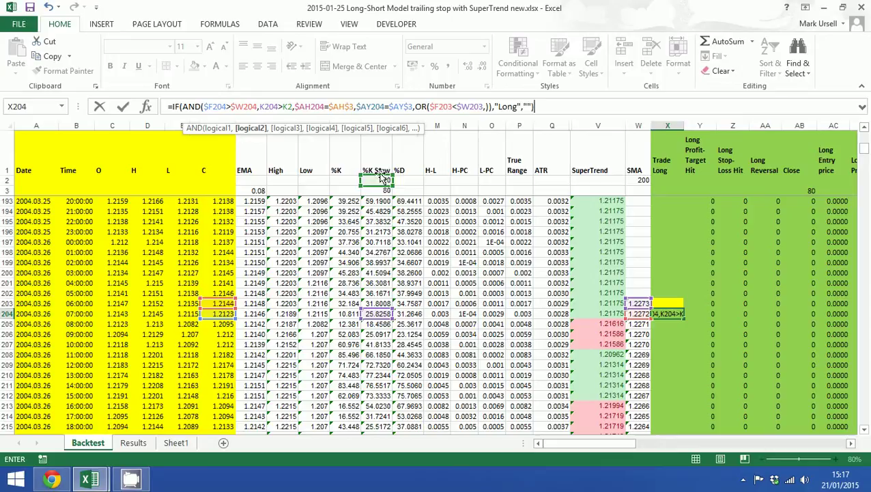
click(284, 107)
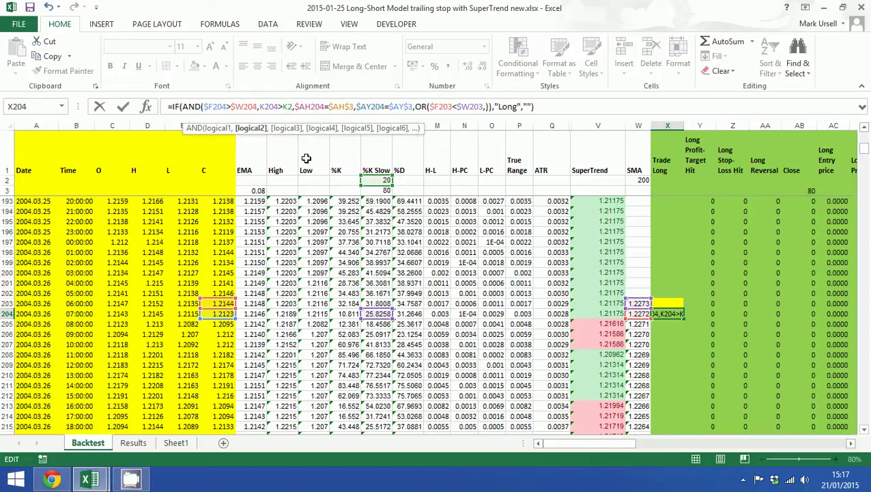
key(F4)
Add the previous-bar condition K203<$K$2 to the OR clause and commit the formula
click(493, 107)
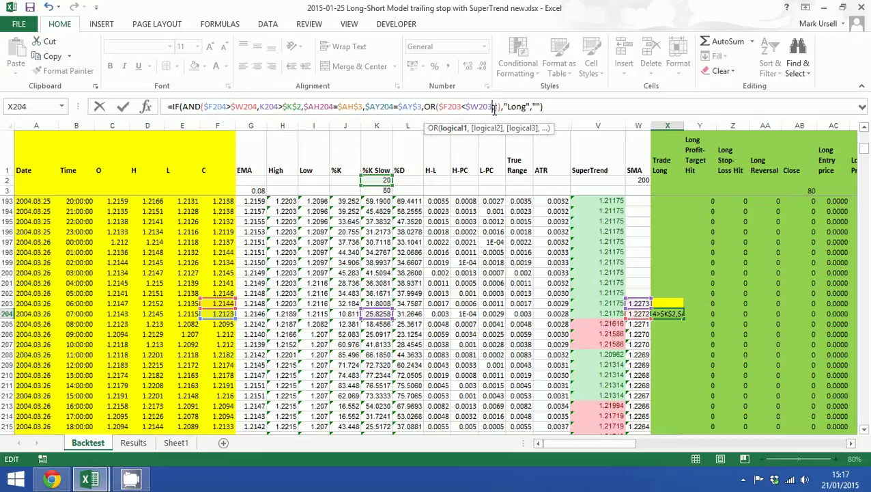
double_click(493, 107)
text(,)
click(376, 302)
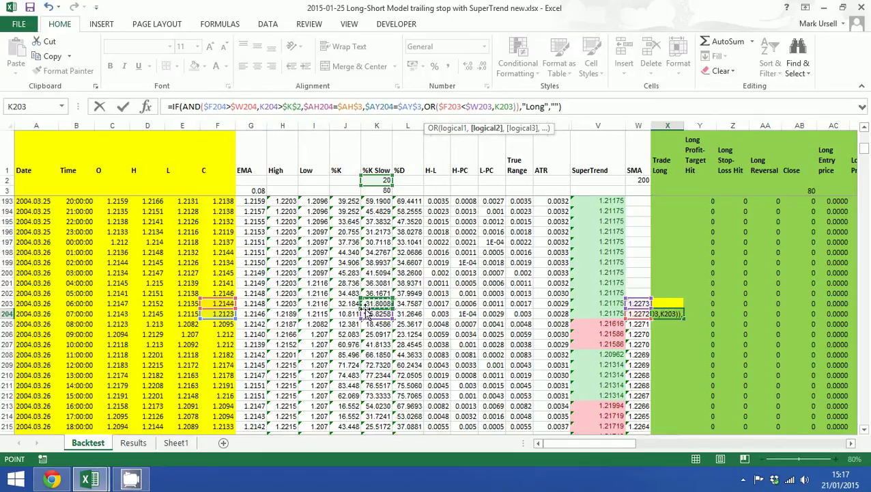
text(<)
click(380, 180)
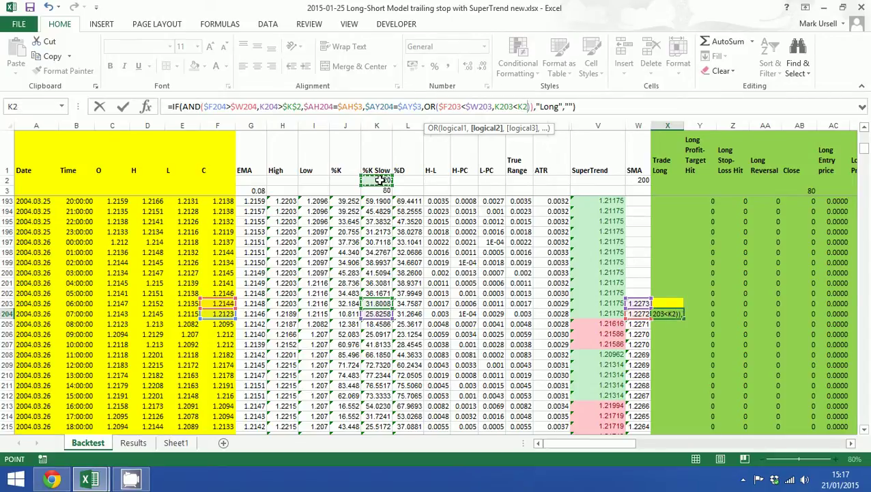
key(F4)
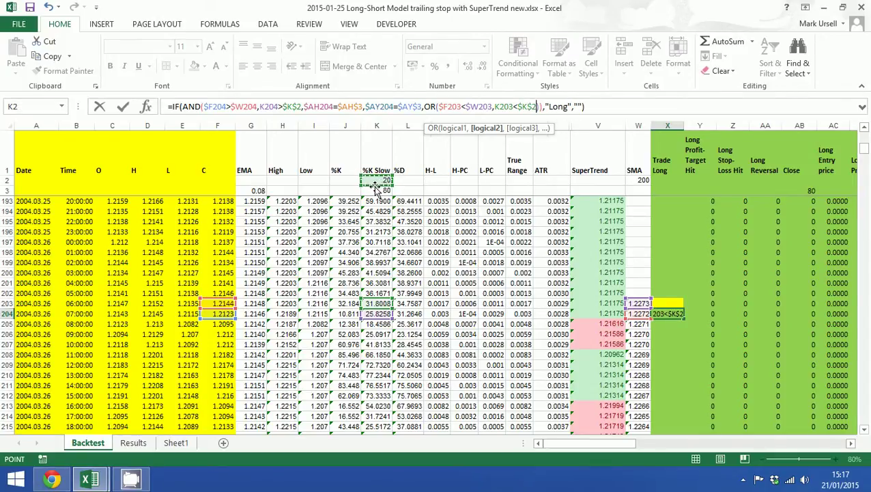
text())
key(ctrl+Return)
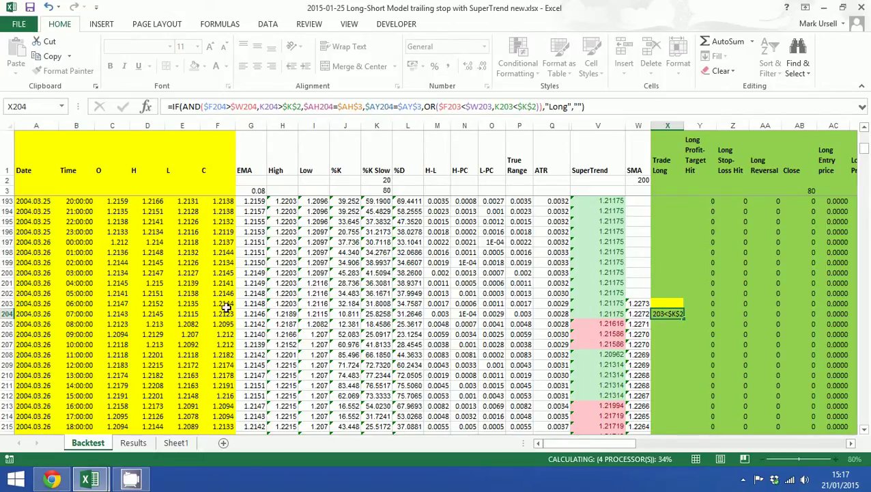
Fill the new Trade Long formula down column X from X204
key(Return)
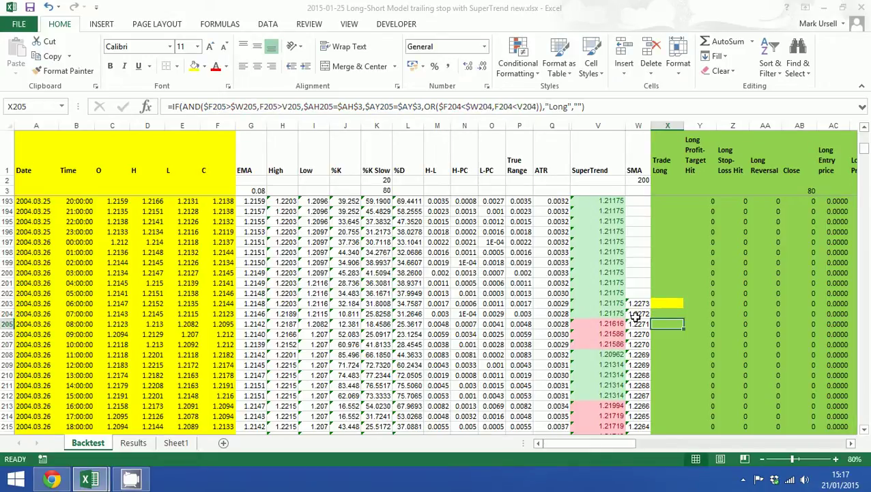
click(643, 312)
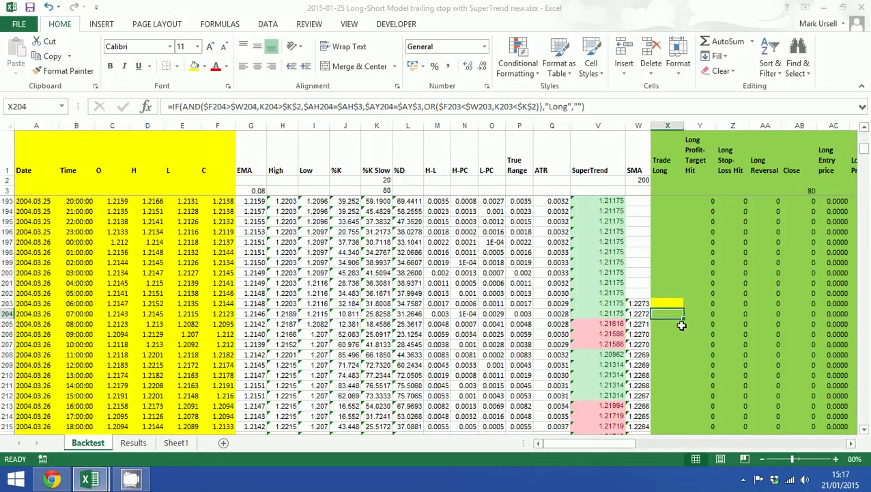
double_click(684, 318)
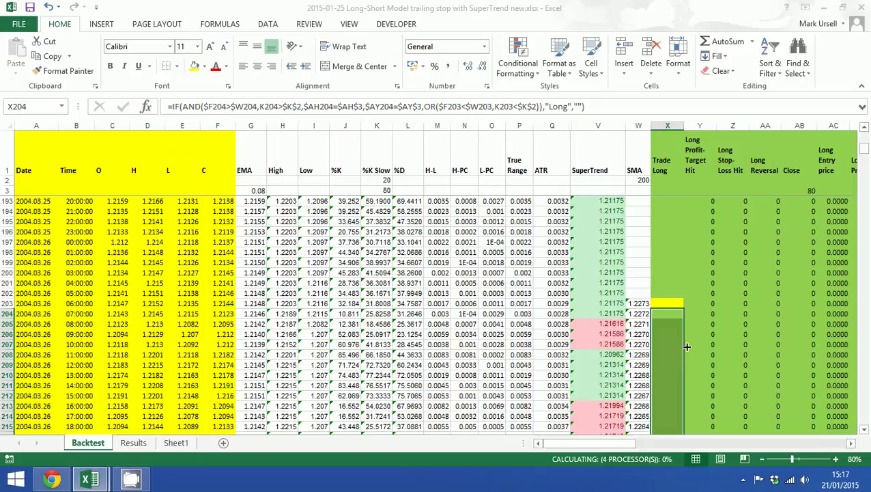
drag(661, 312, 847, 318)
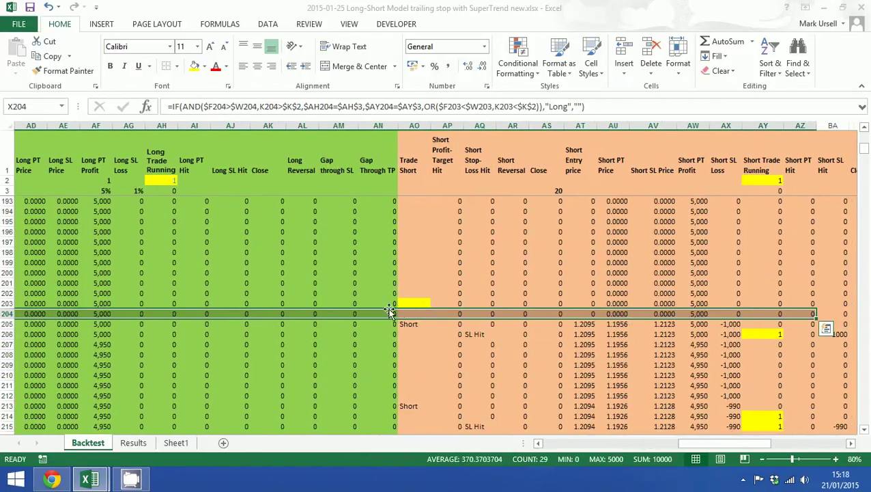
In AO204's Trade Short formula, replace the SuperTrend comparisons with K204<$K$3
click(404, 313)
drag(710, 443, 574, 443)
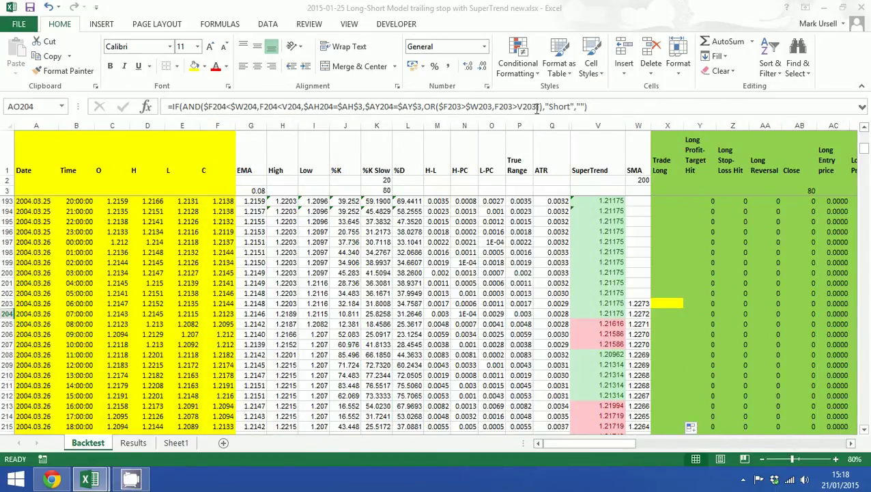
drag(537, 107, 494, 108)
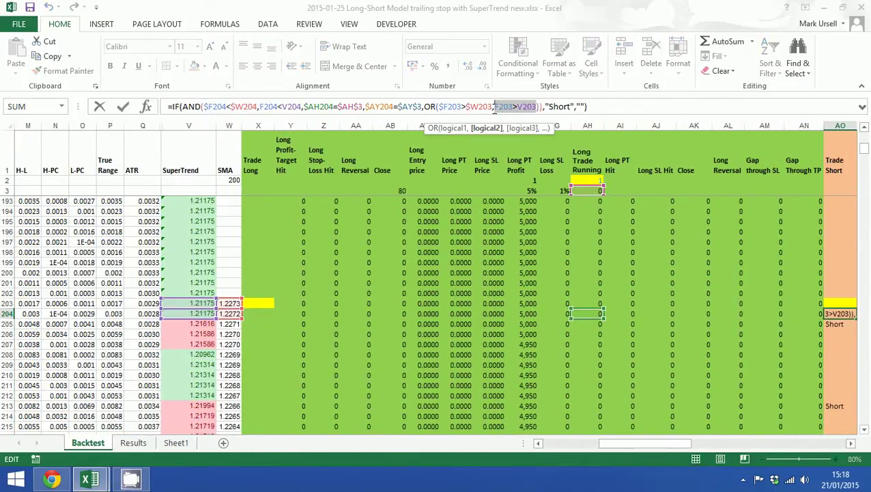
key(BackSpace)
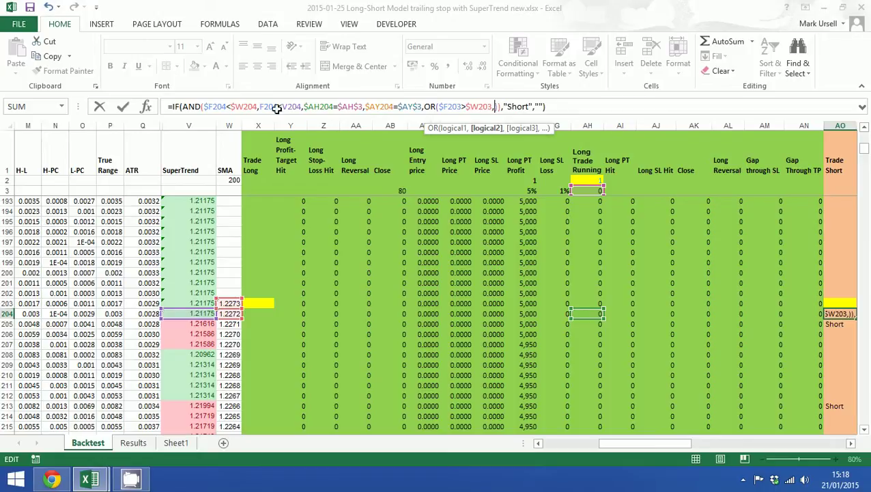
drag(279, 107, 298, 109)
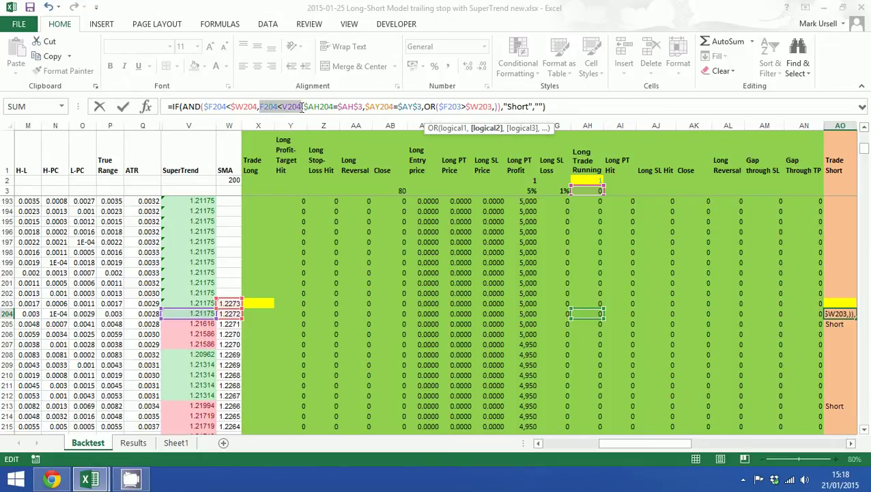
key(BackSpace)
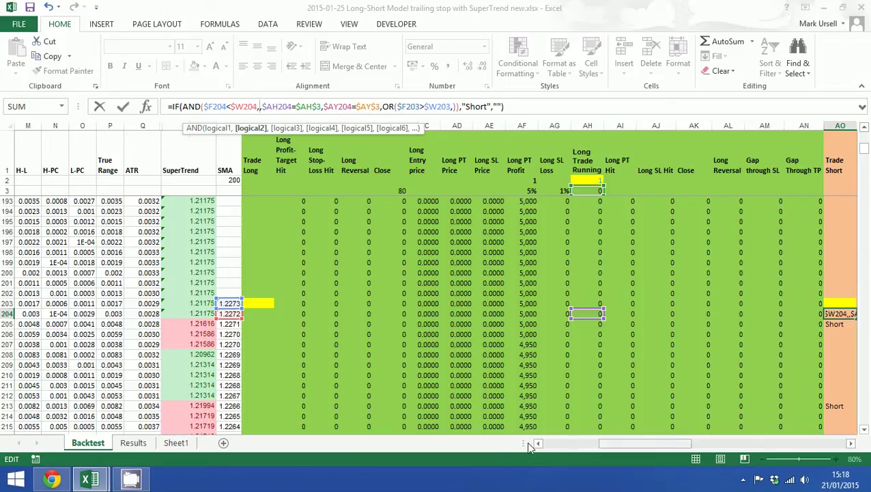
click(629, 444)
drag(628, 444, 574, 444)
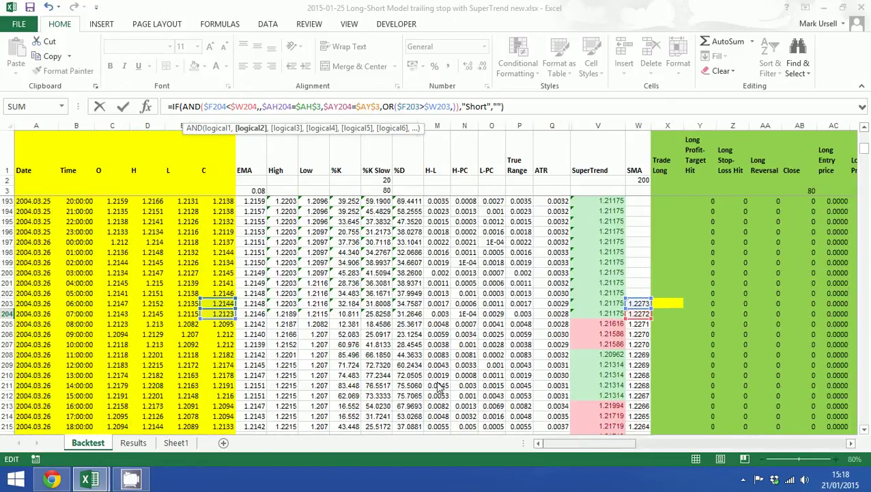
click(377, 313)
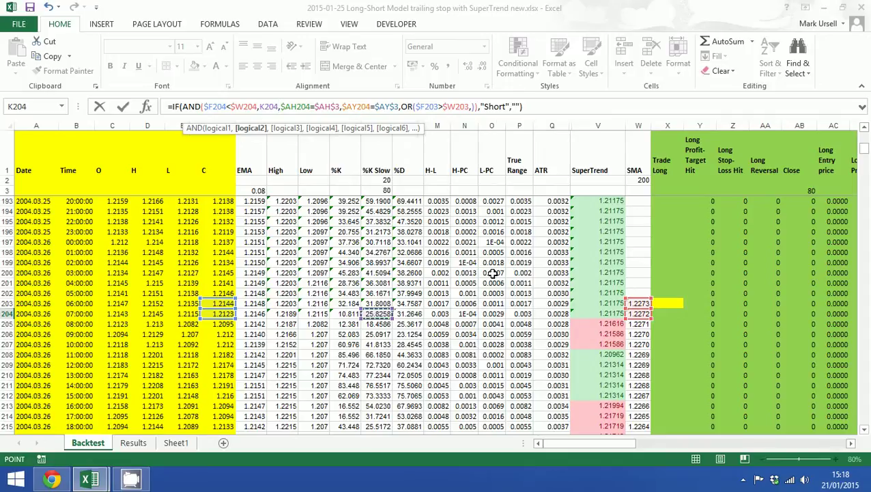
text(<)
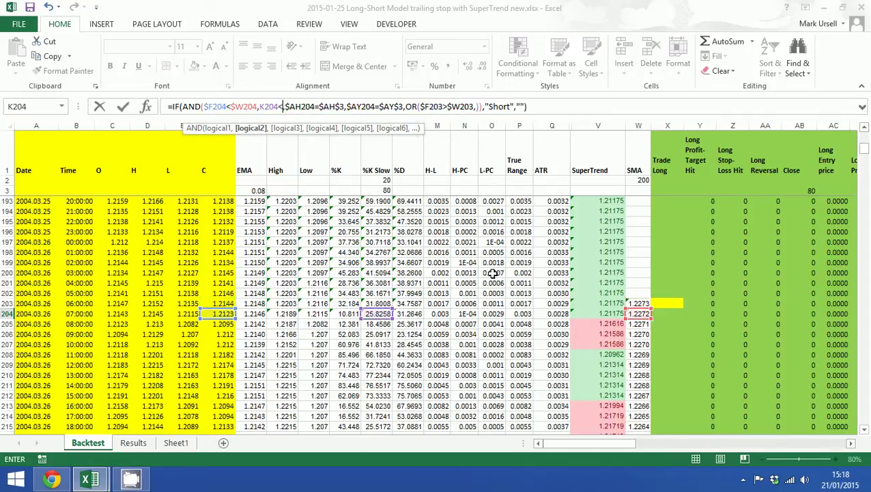
click(379, 190)
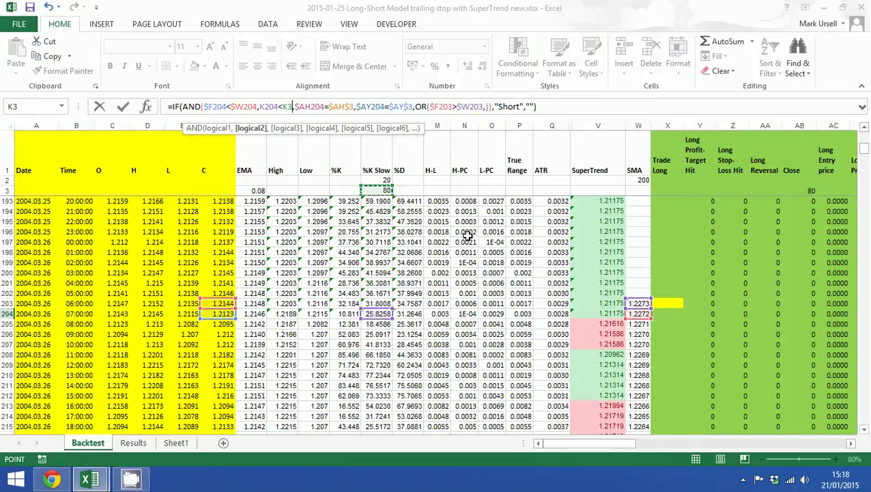
key(F4)
Add K203>$K$3 to the OR clause, confirm, and fill the formula down column AO
click(496, 107)
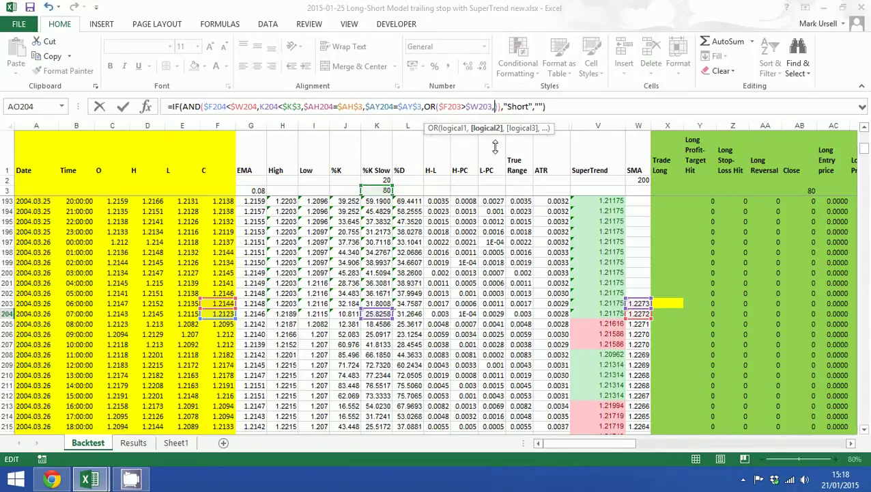
click(372, 305)
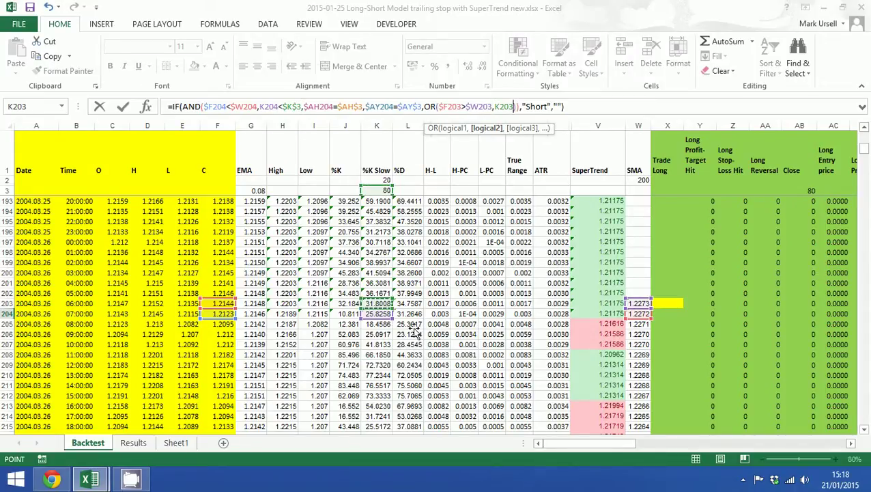
text(>)
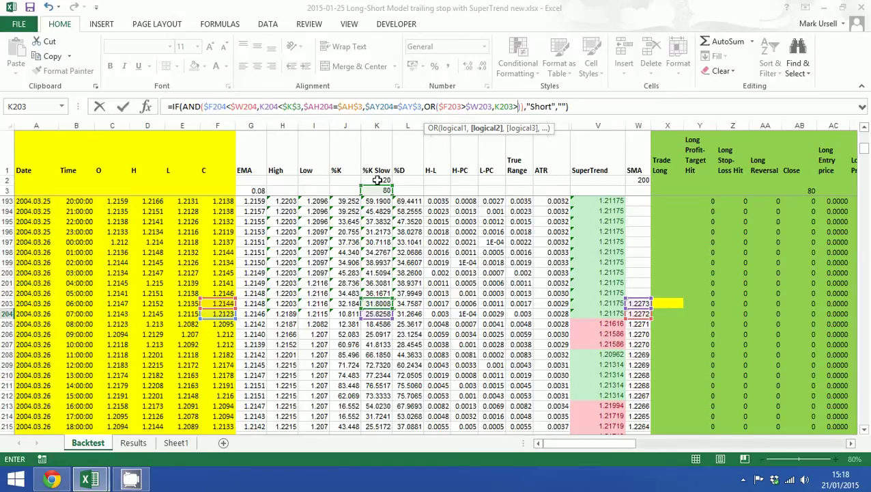
click(386, 191)
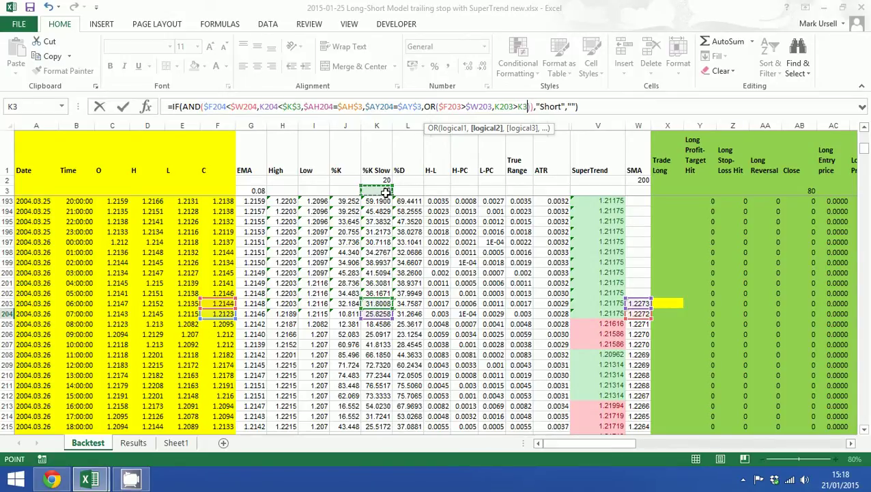
key(F4)
key(Return)
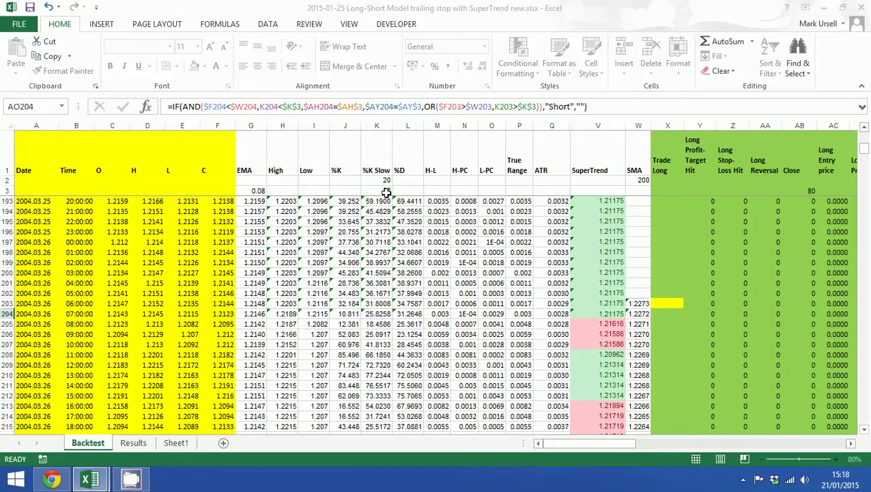
key(Up)
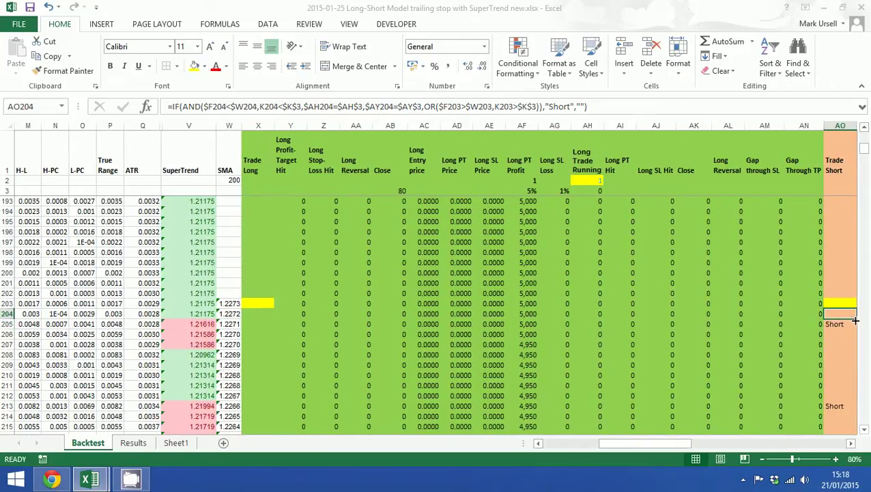
drag(667, 442, 694, 442)
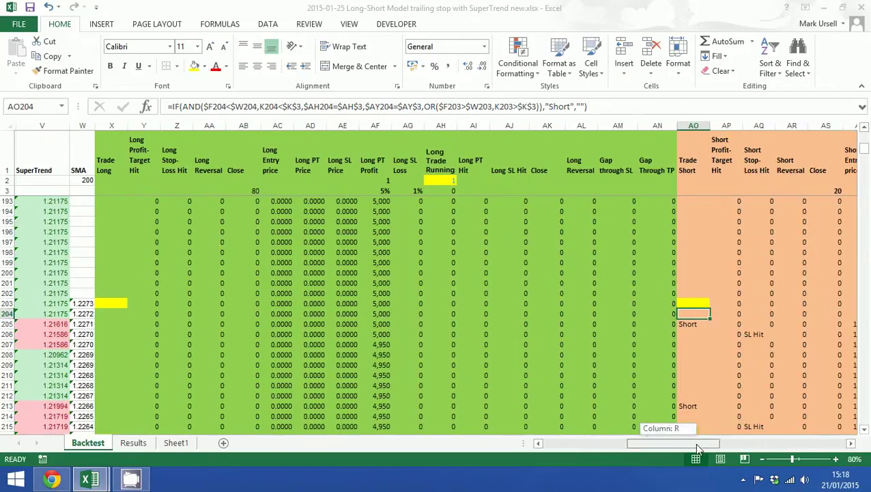
double_click(710, 319)
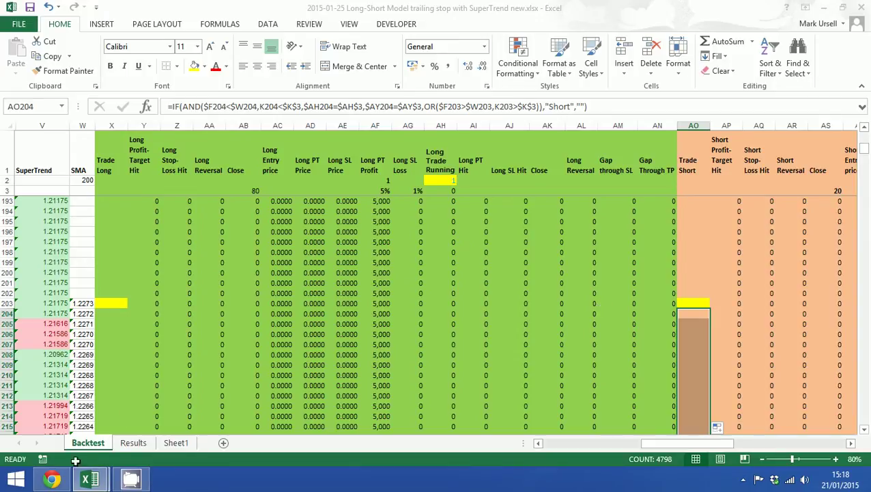
On Results, set Profit Target ATR Multiplier to 9 and Trailing Stop Multiplier to 2
click(133, 442)
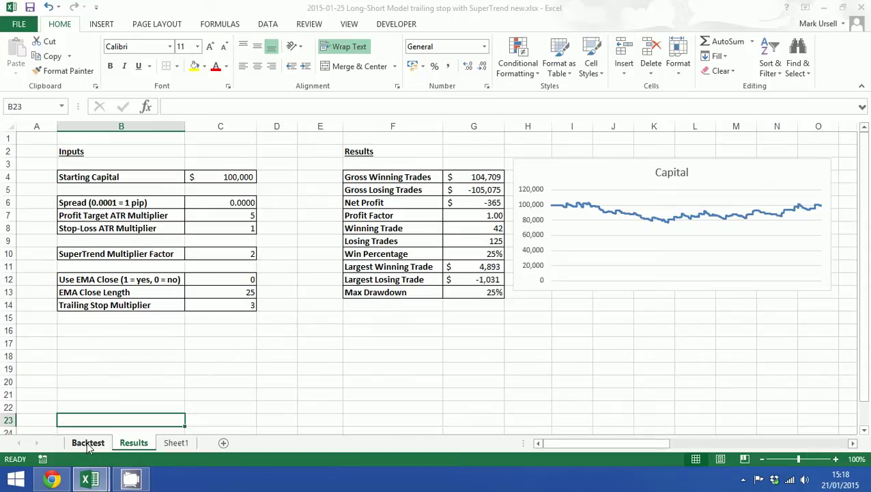
click(234, 342)
click(242, 228)
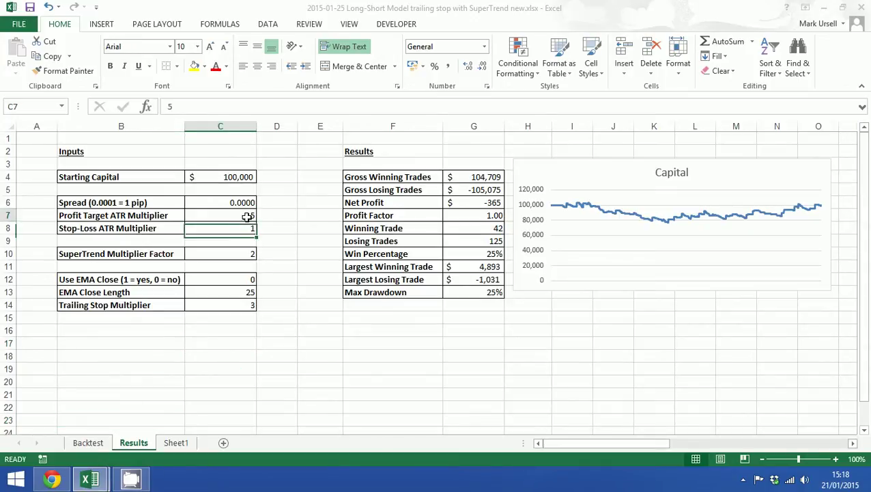
text(9)
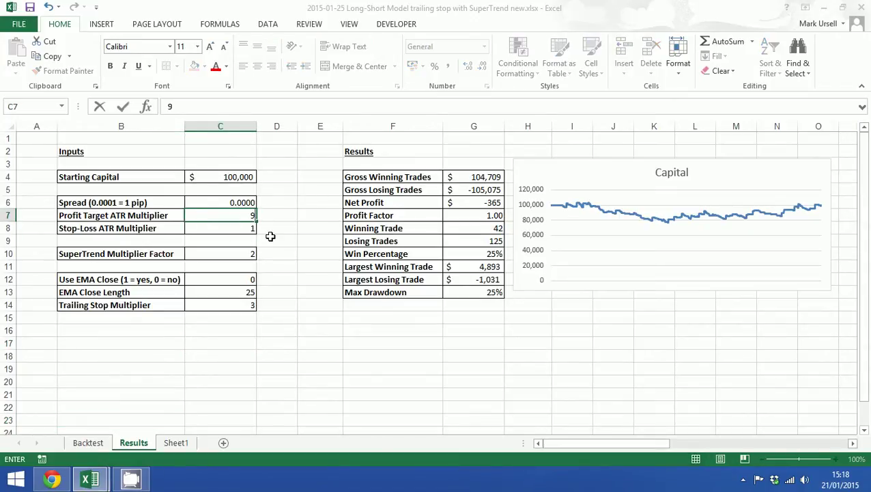
key(Return)
click(246, 254)
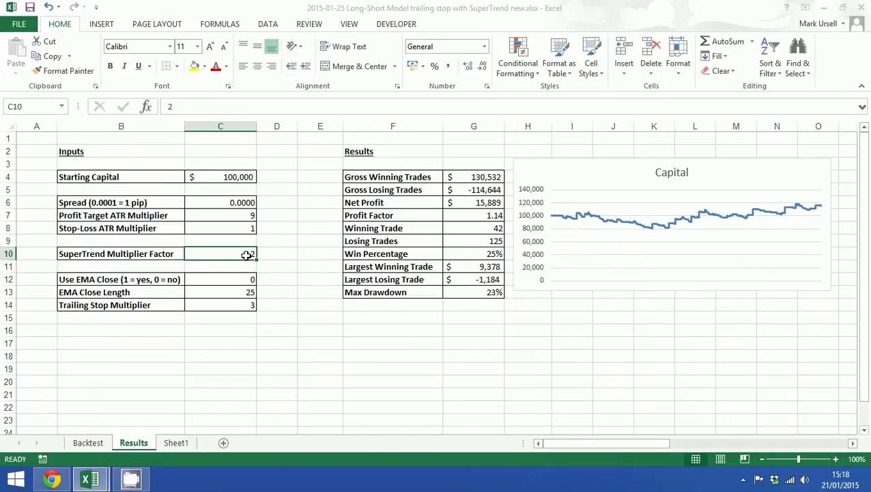
click(247, 305)
text(2)
key(ctrl+Return)
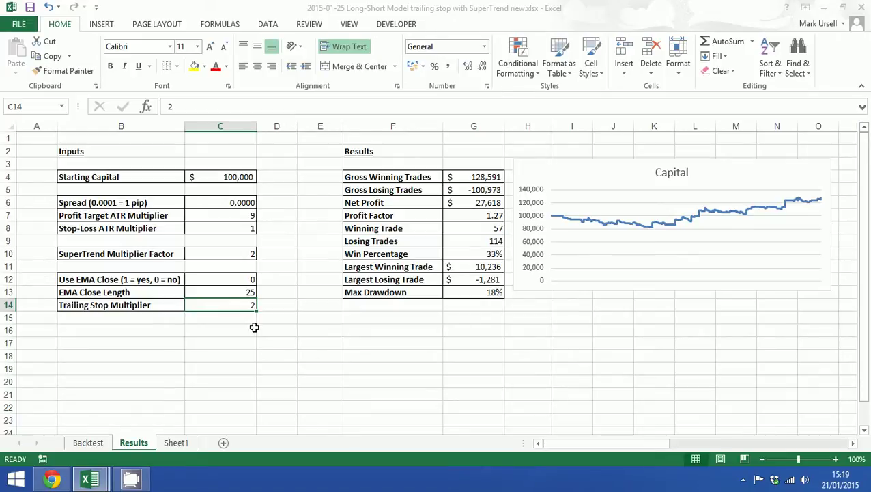
click(260, 341)
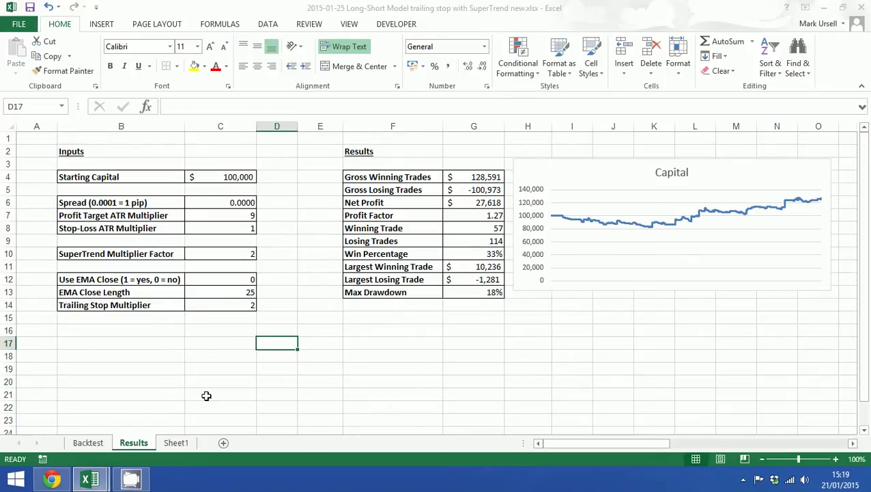
Copy the stochastic entry values 20 and 80 from Backtest K2:K3 into Results C16:C17
click(89, 443)
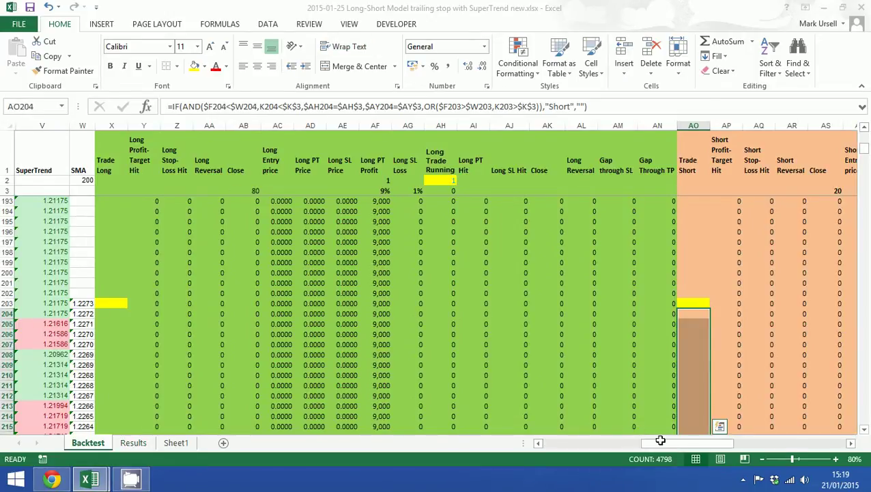
drag(666, 447, 546, 442)
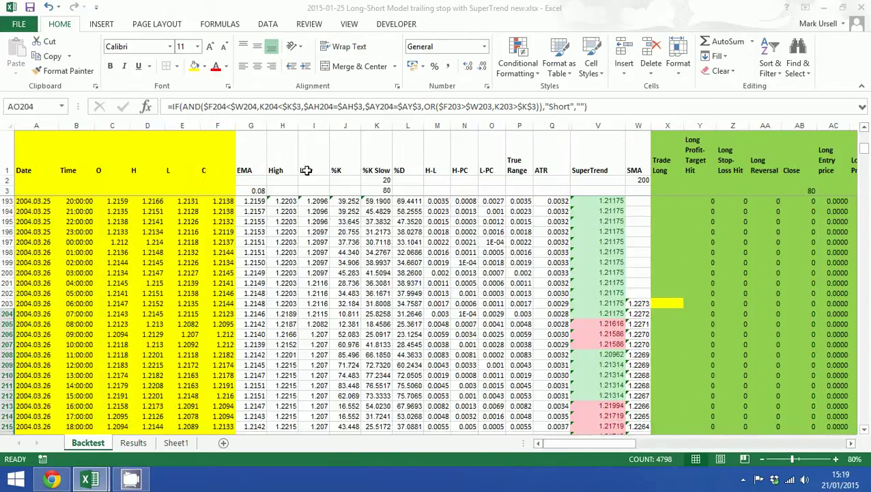
drag(384, 180, 384, 190)
right_click(385, 189)
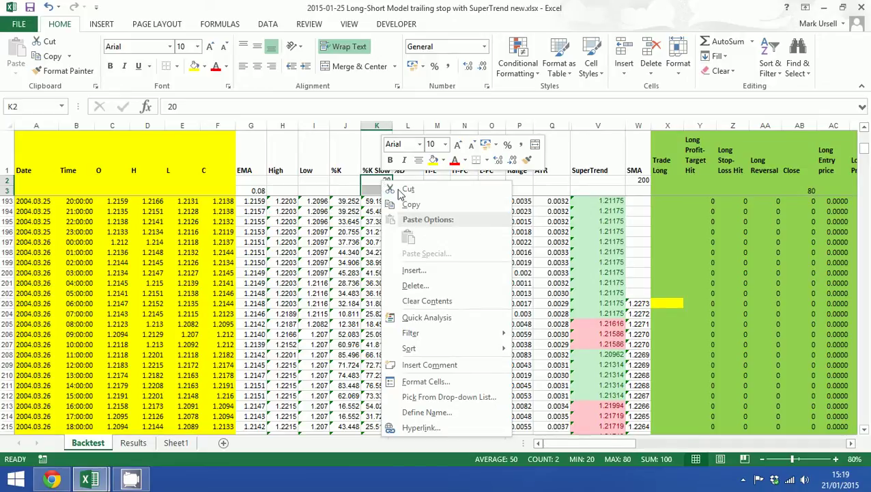
click(404, 194)
click(133, 443)
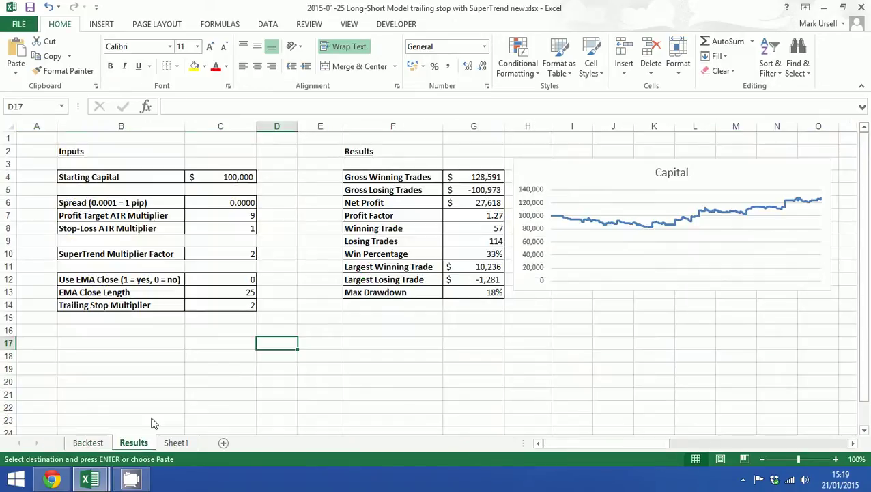
right_click(242, 333)
click(266, 133)
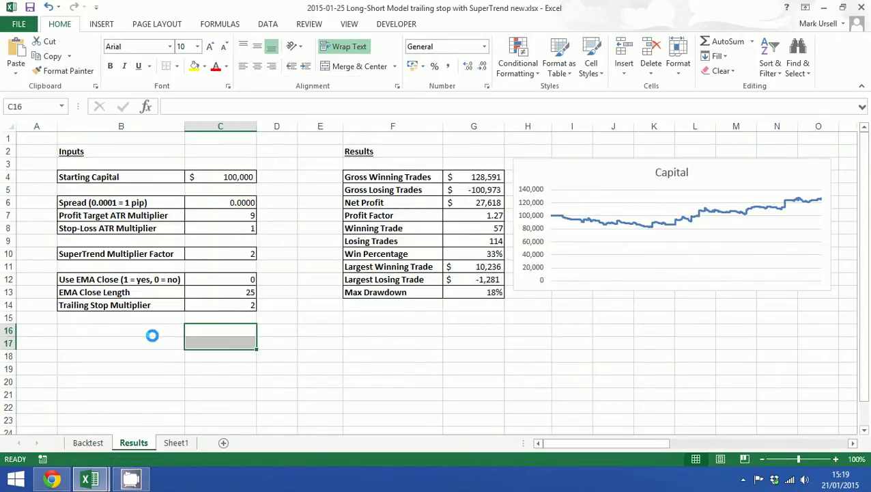
Label B16 'Stochastic Long Entry' and B17 'Stochastic Short Entry'
click(139, 339)
click(138, 331)
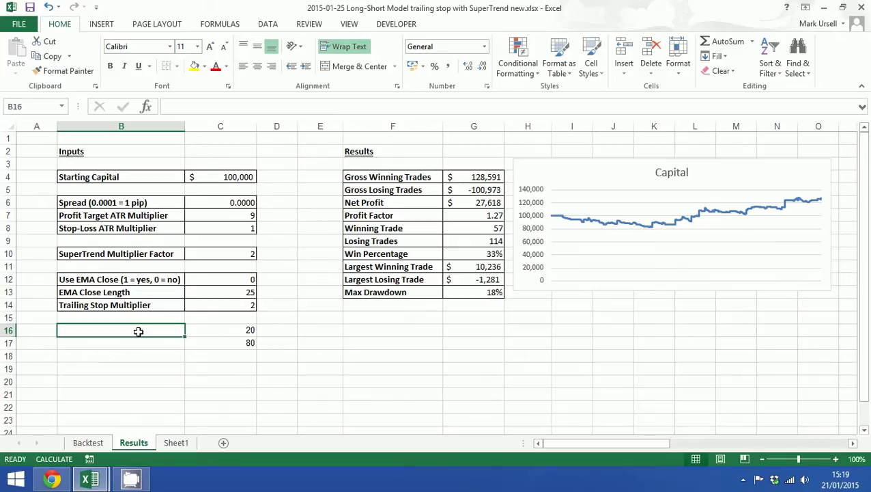
text(Stochasti)
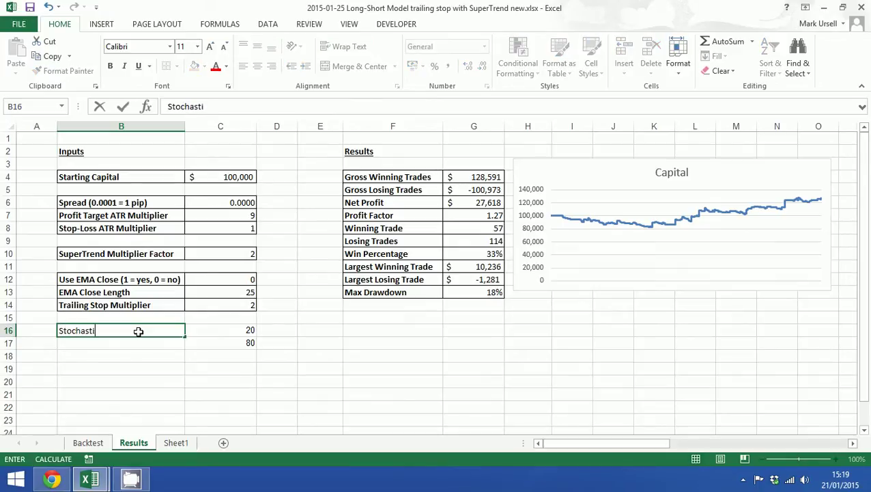
text(c Long En)
text(g En)
key(Return)
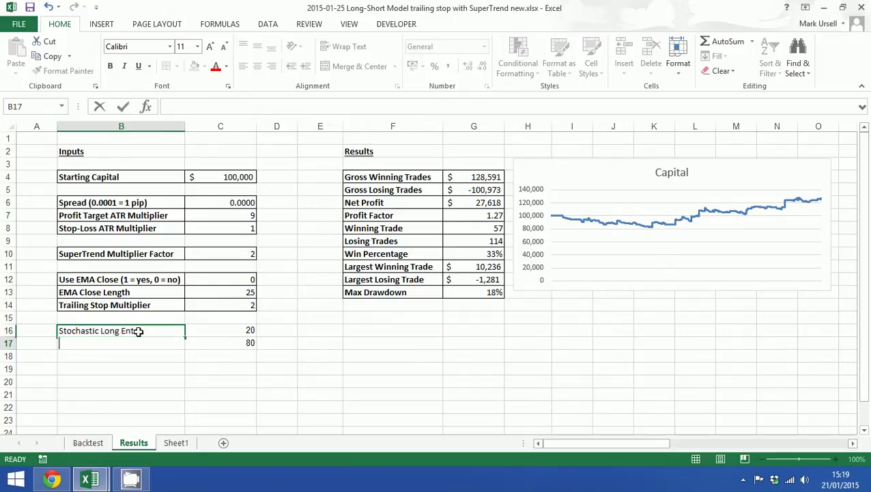
text(Stochas)
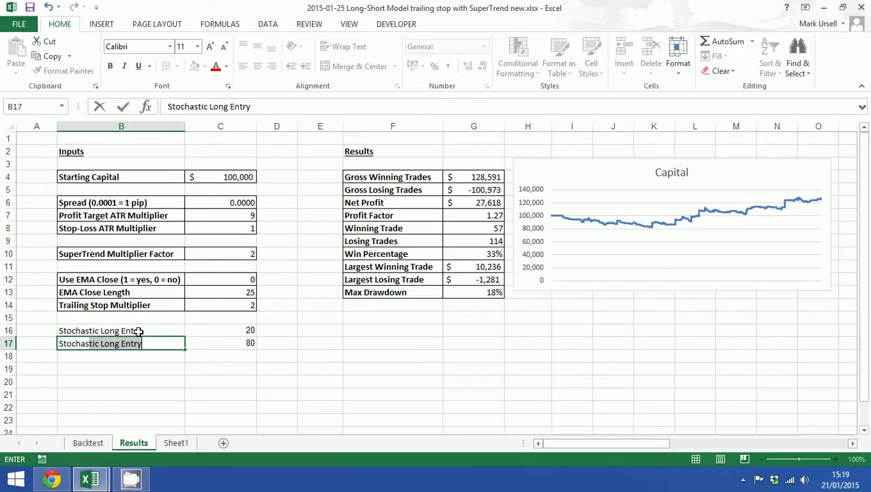
text(Short Ent)
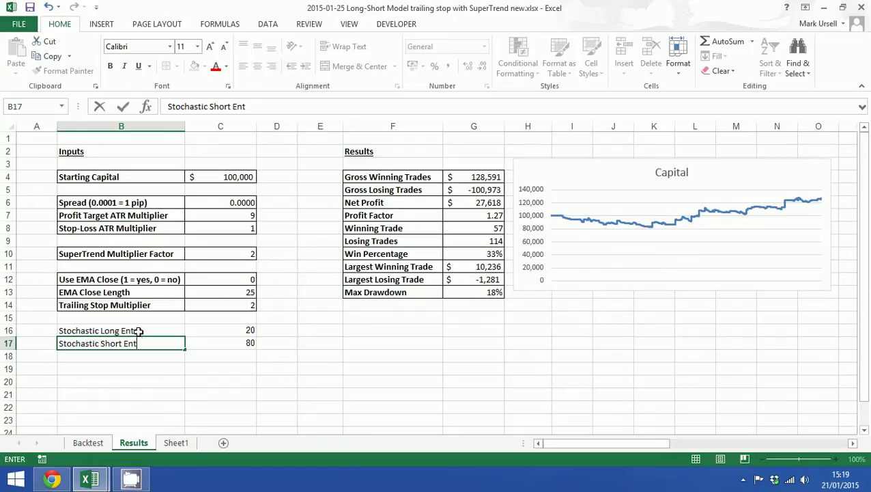
text(ry)
key(ctrl+Return)
Make the new input rows bold with All Borders around them
mouse_move(136, 332)
mouse_down()
mouse_move(140, 342)
mouse_move(230, 343)
mouse_up()
click(110, 66)
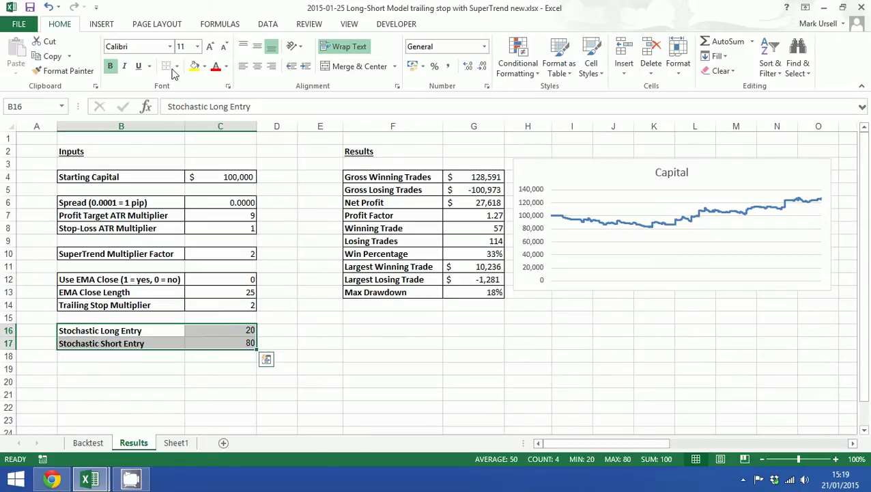
click(176, 67)
click(198, 175)
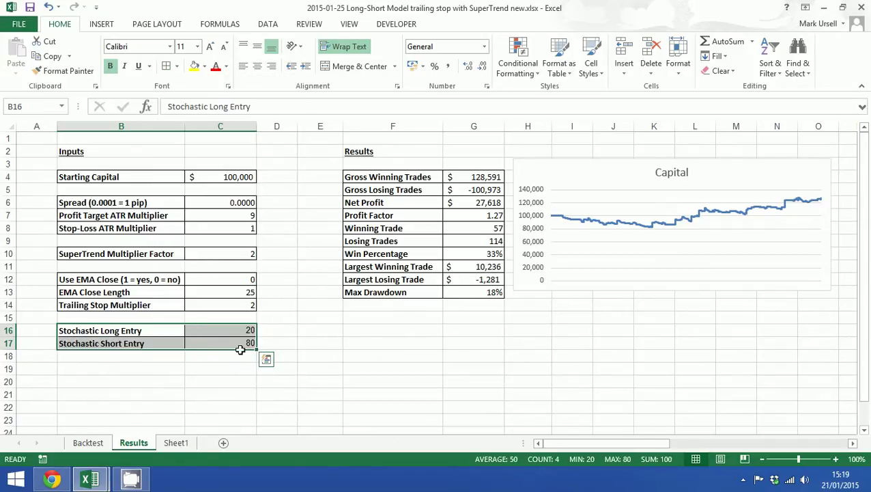
click(239, 332)
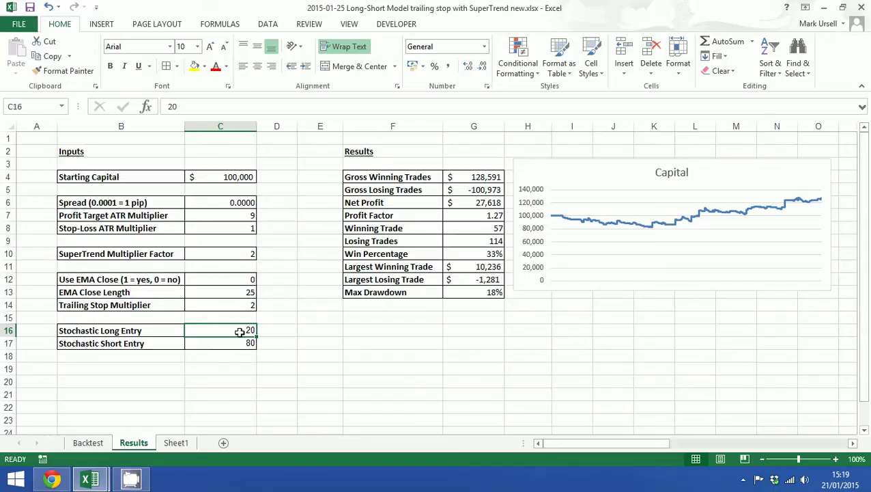
click(236, 342)
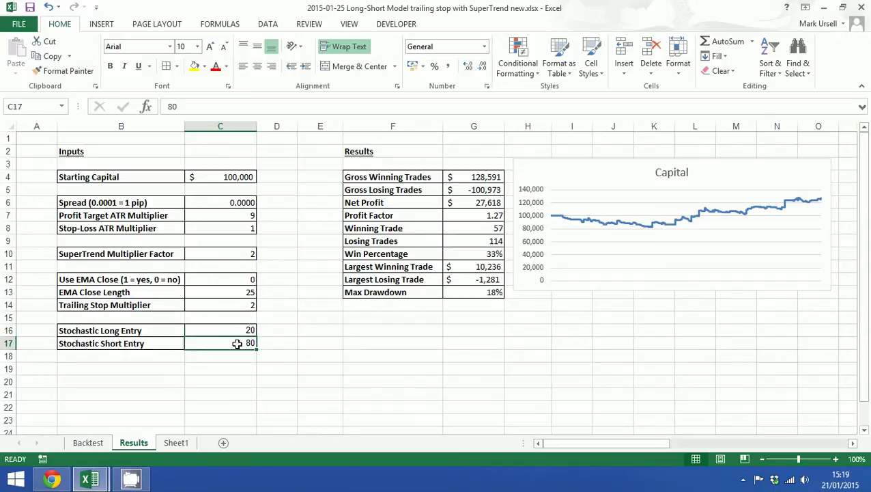
Set Stochastic Short Entry in C17 to the formula =100-C16
text(=1)
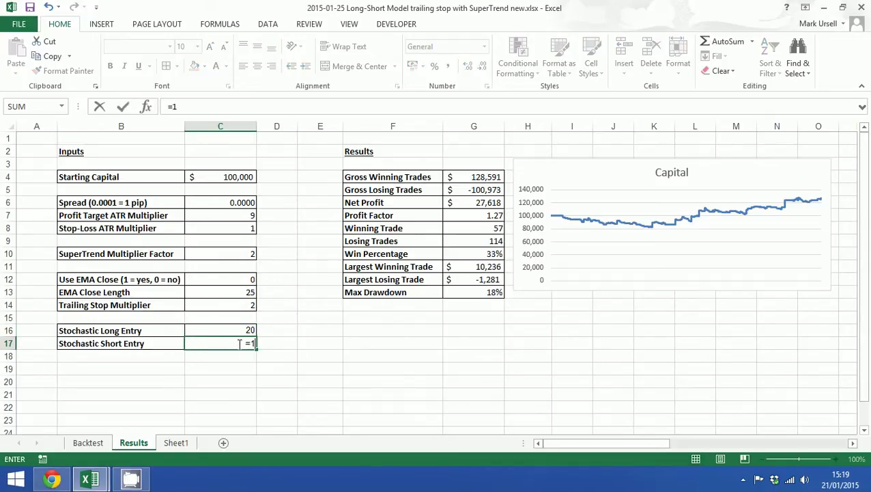
text(00-)
click(245, 331)
key(Return)
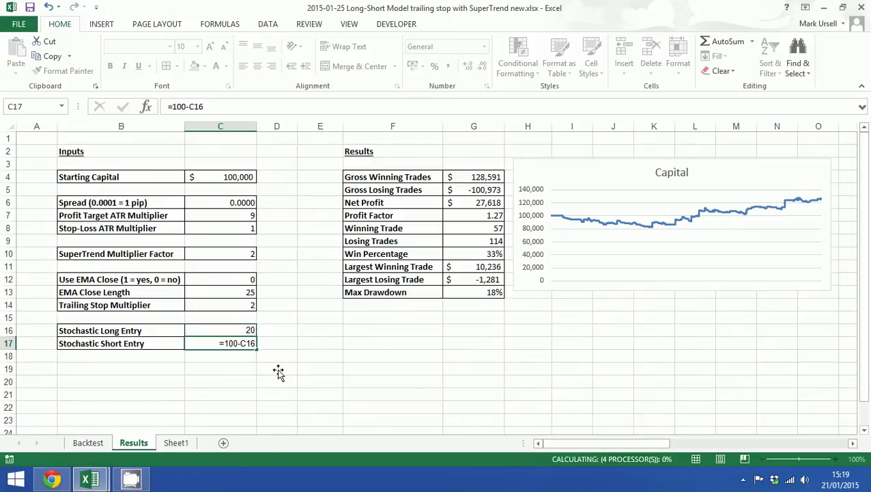
Change the long entry to 10, making short entry 90 and net profit $19,218
click(236, 331)
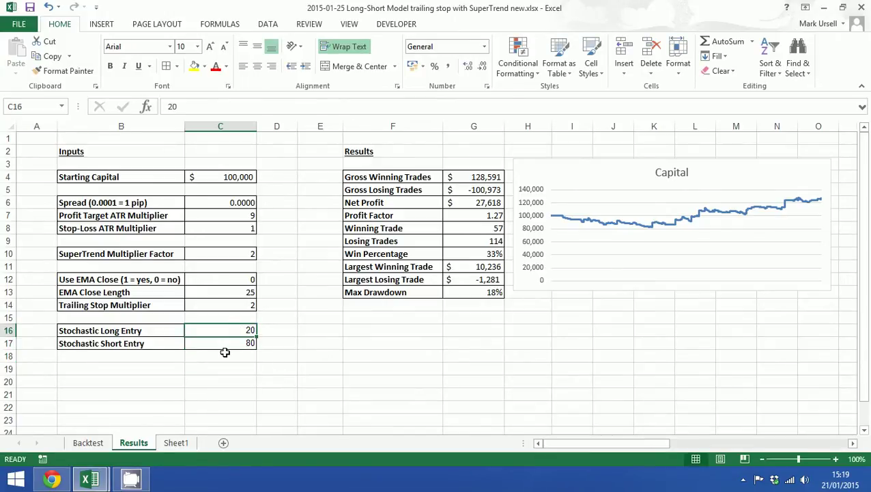
text(10)
click(255, 372)
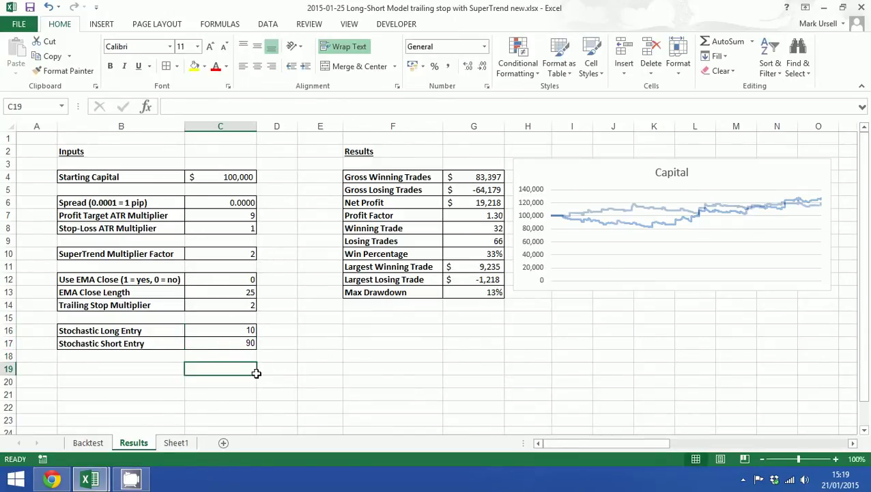